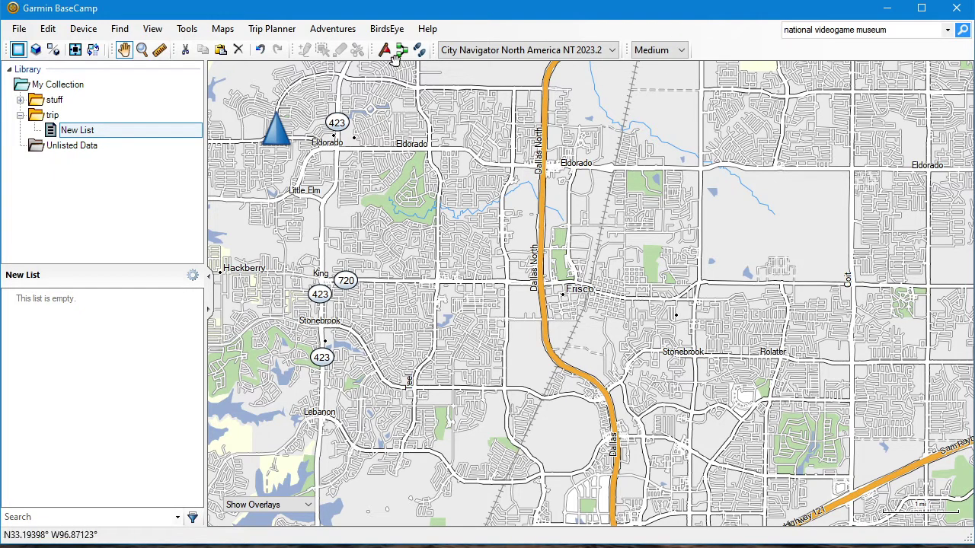
Step: Check the program's version information in its About window and close it
click(427, 28)
click(449, 200)
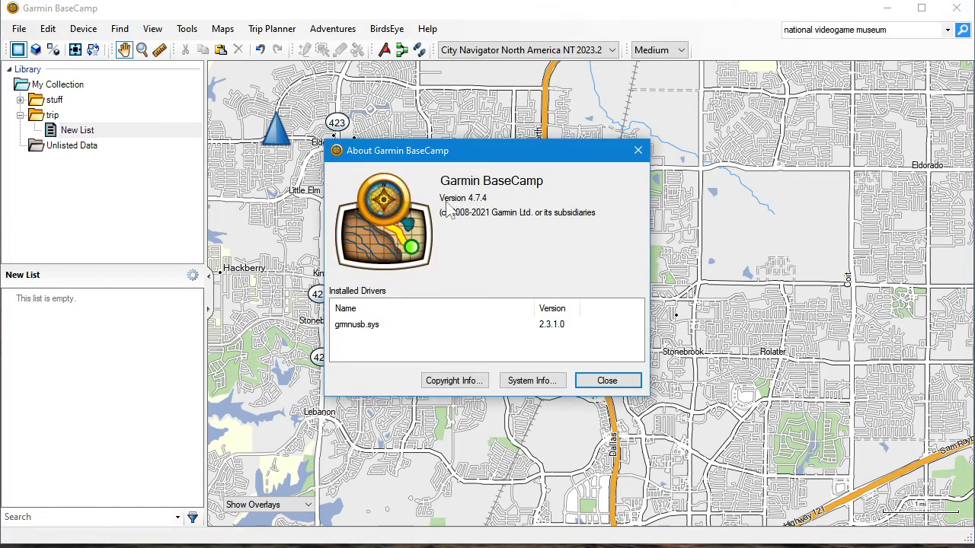
click(639, 150)
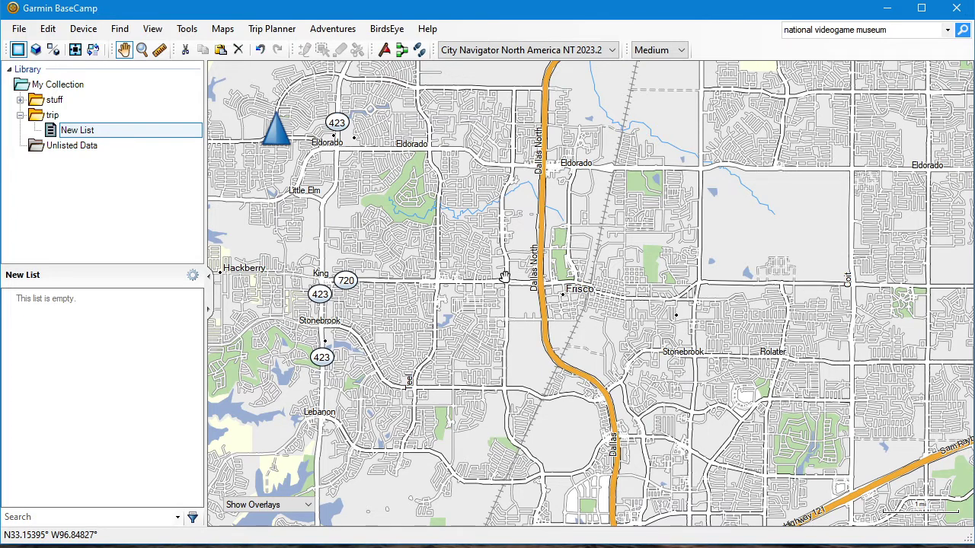
Step: Search for "national videogame museum", save the first result in Frisco as a waypoint in New List, and close the search results
click(895, 30)
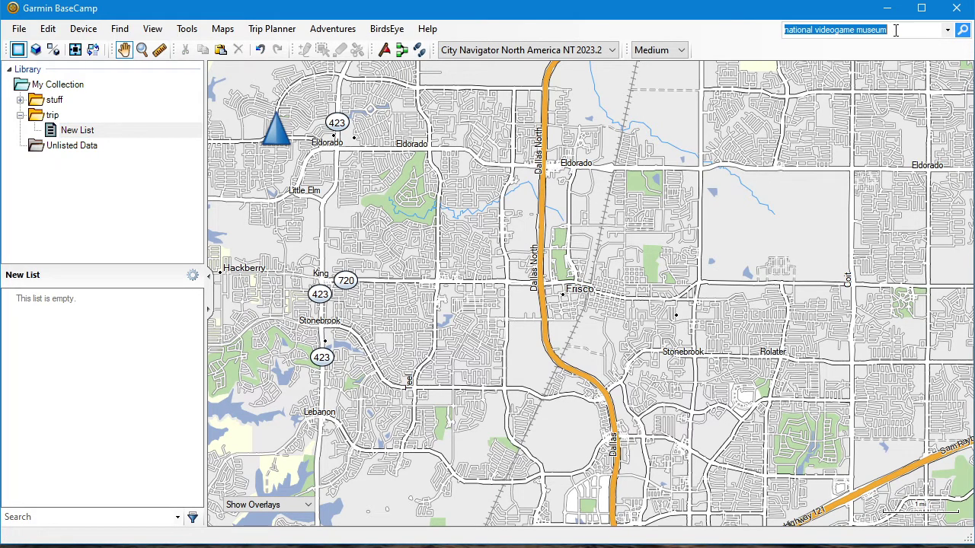
key(Return)
click(762, 150)
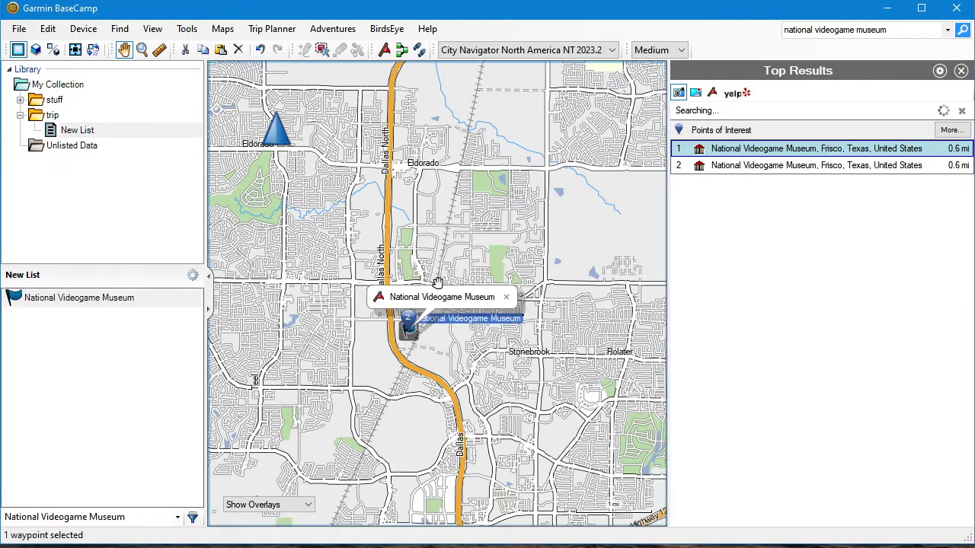
click(456, 292)
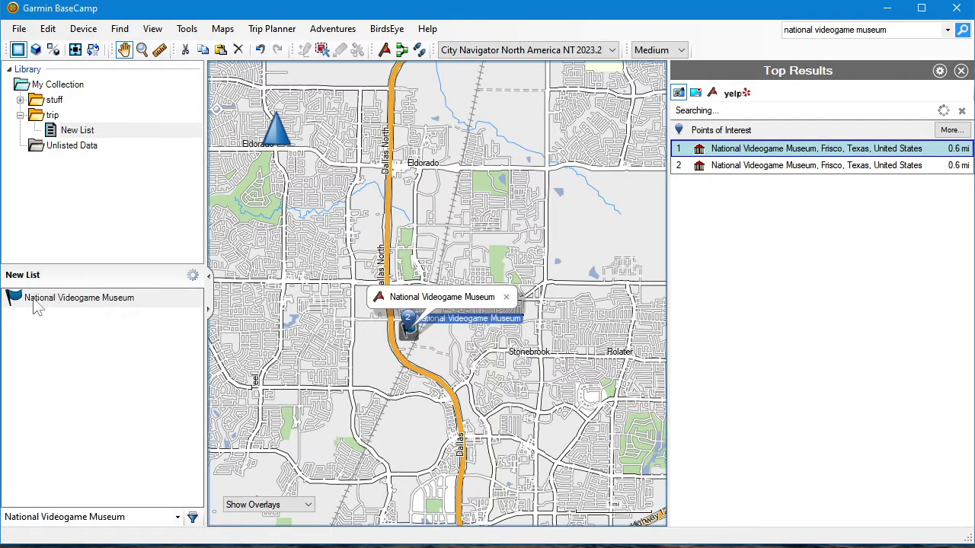
click(505, 298)
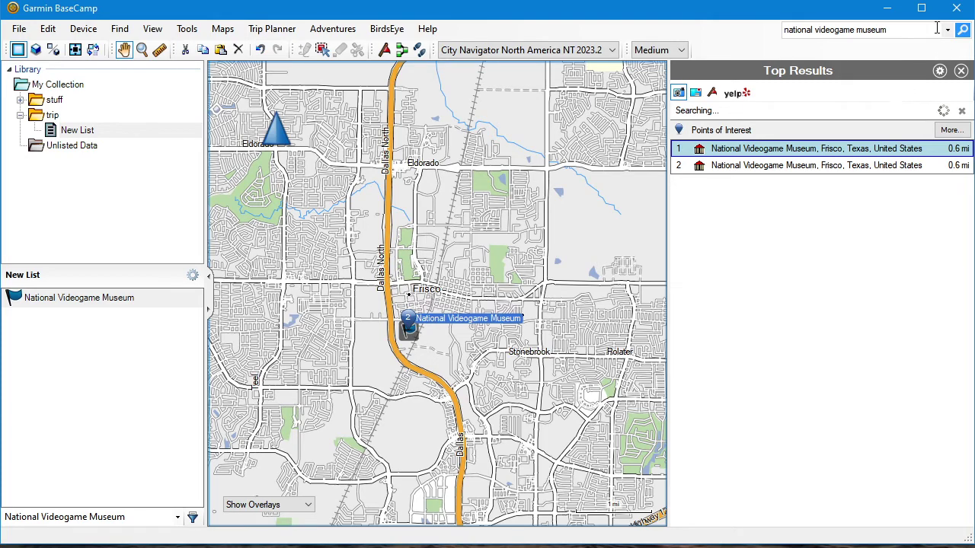
click(961, 70)
Step: Search for "dunkin" around McKinney, save the Dunkin' result as a waypoint in New List, and close the search results
scroll(602, 276, down, 2)
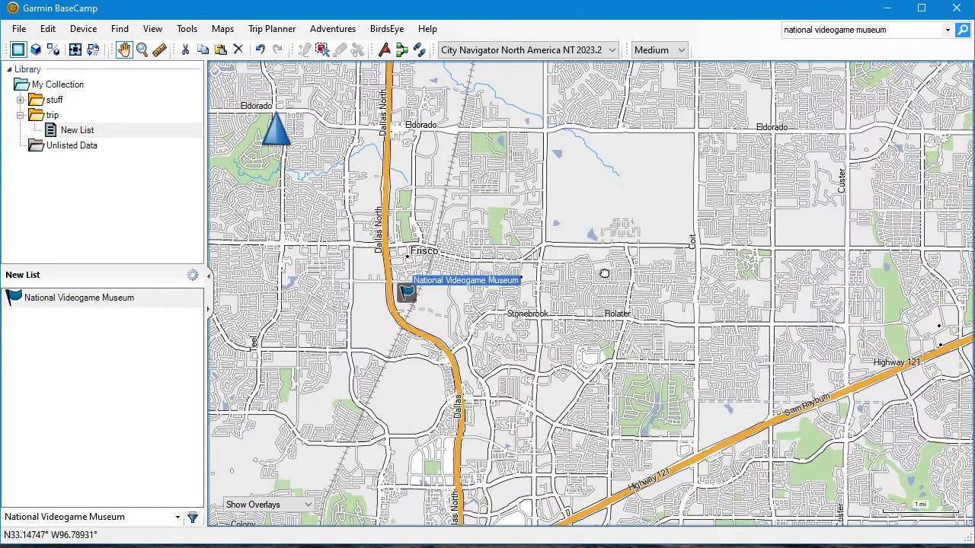
drag(683, 327, 532, 296)
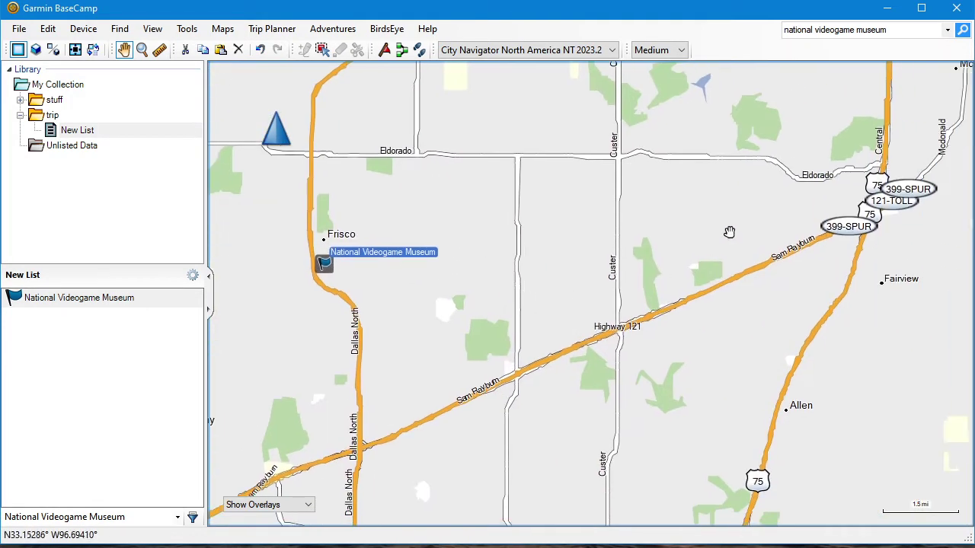
scroll(722, 252, down, 1)
scroll(721, 252, up, 2)
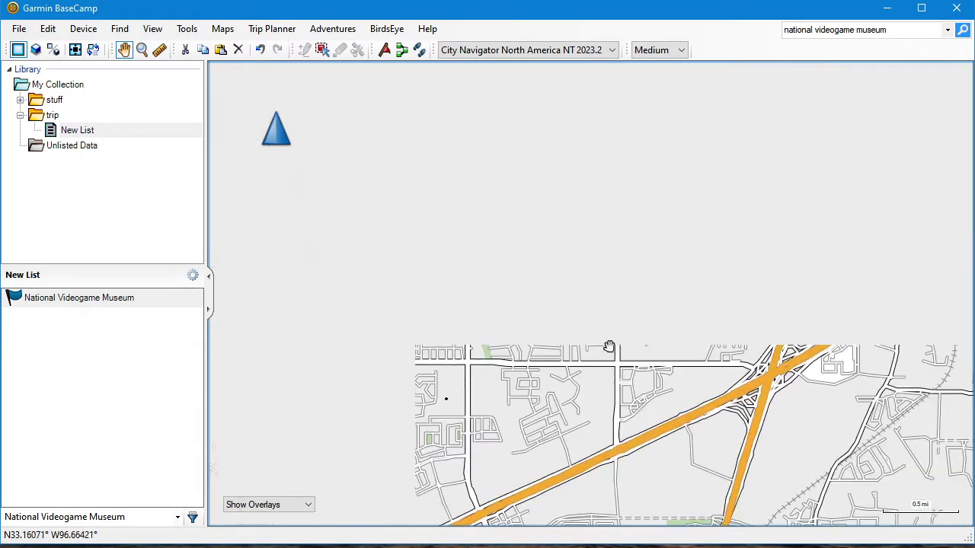
scroll(724, 287, up, 1)
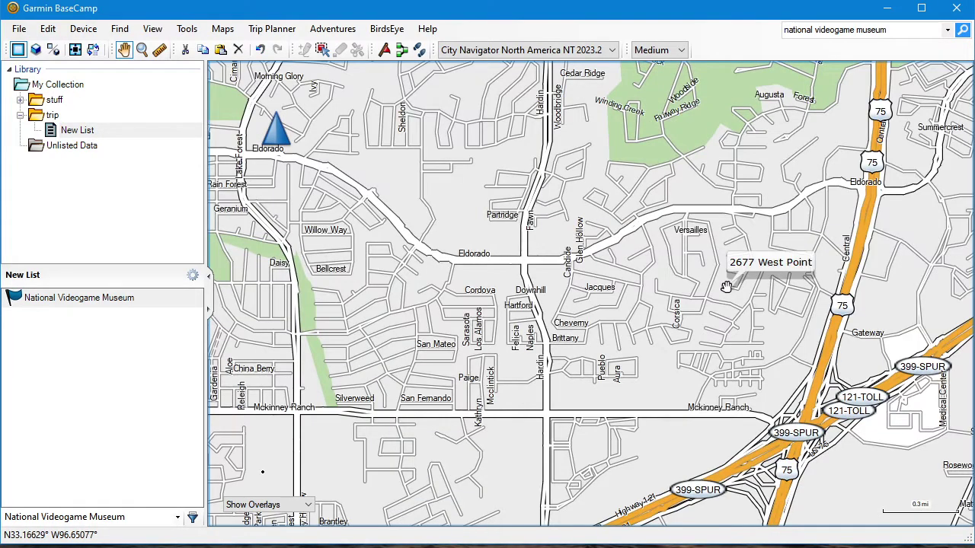
scroll(725, 287, down, 2)
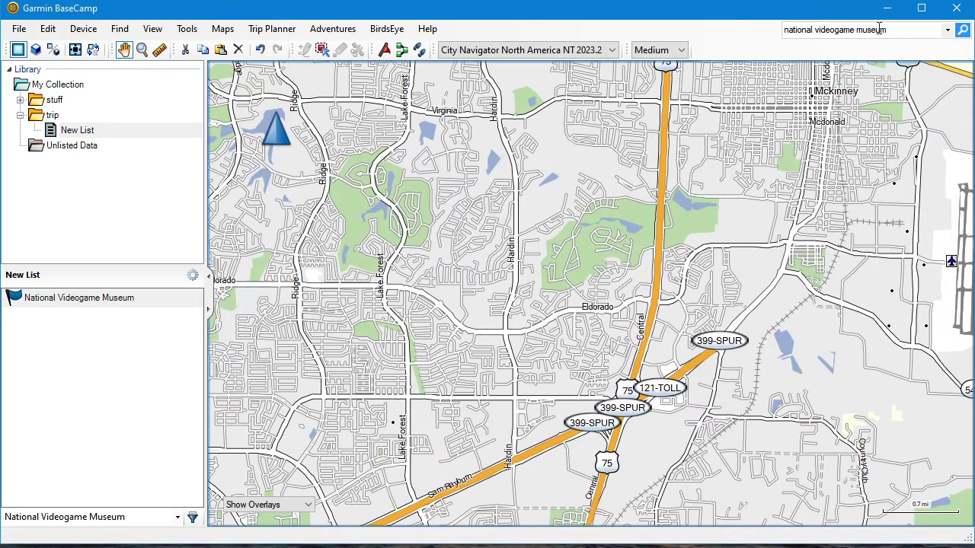
click(879, 29)
text(dunkin)
key(Return)
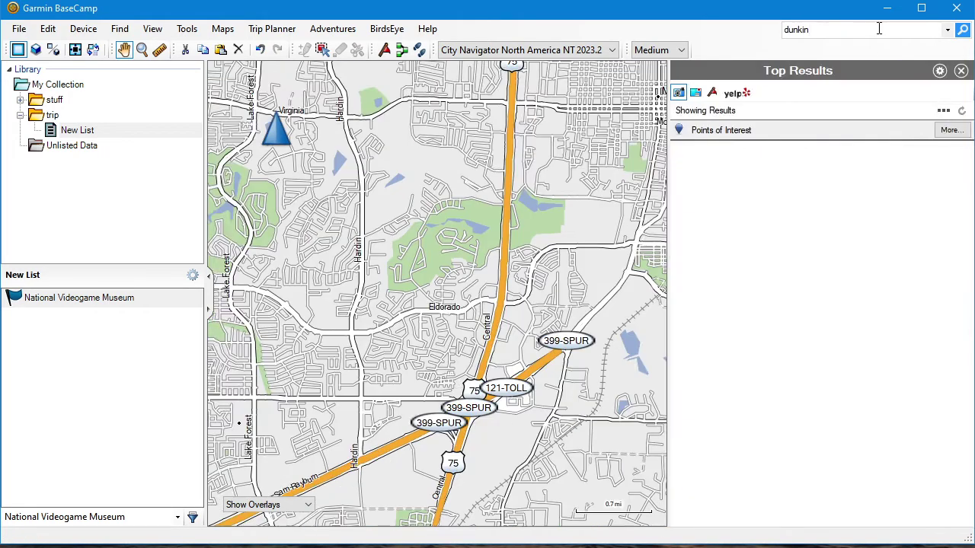
click(762, 149)
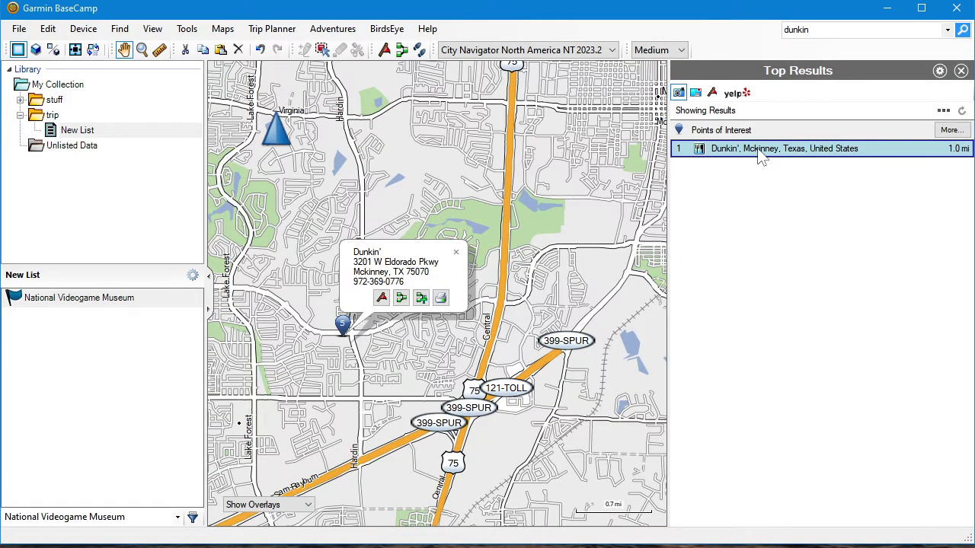
click(381, 298)
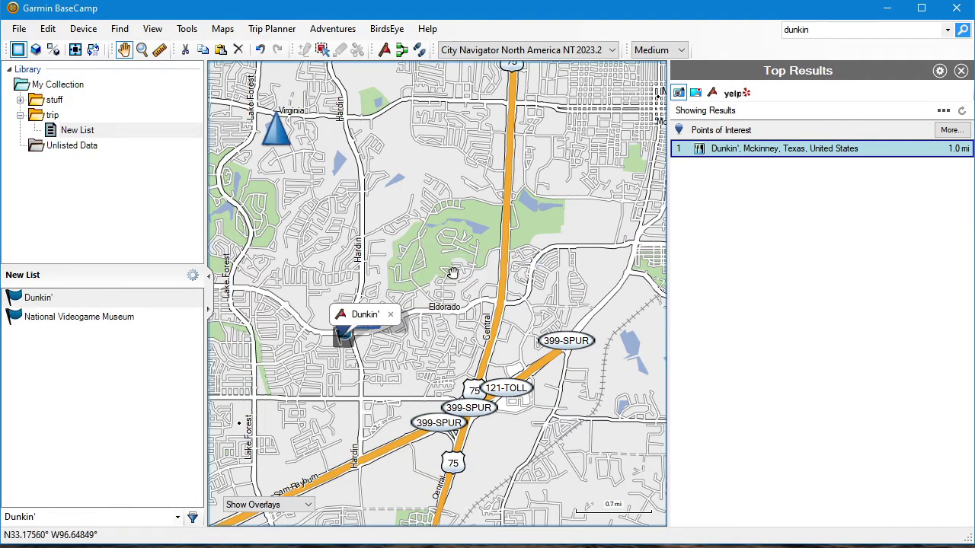
click(962, 70)
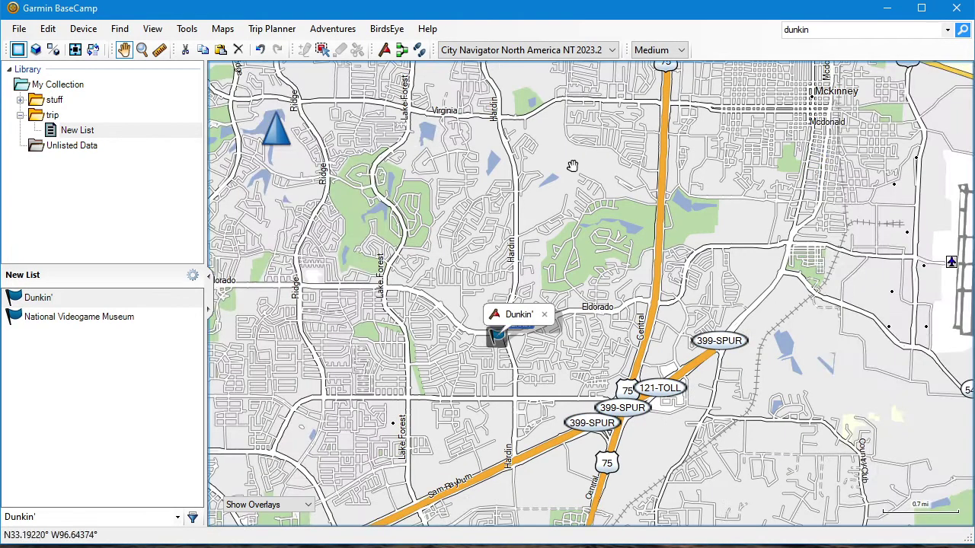
Step: Create a route using both the Dunkin' and National Videogame Museum waypoints in New List
click(55, 303)
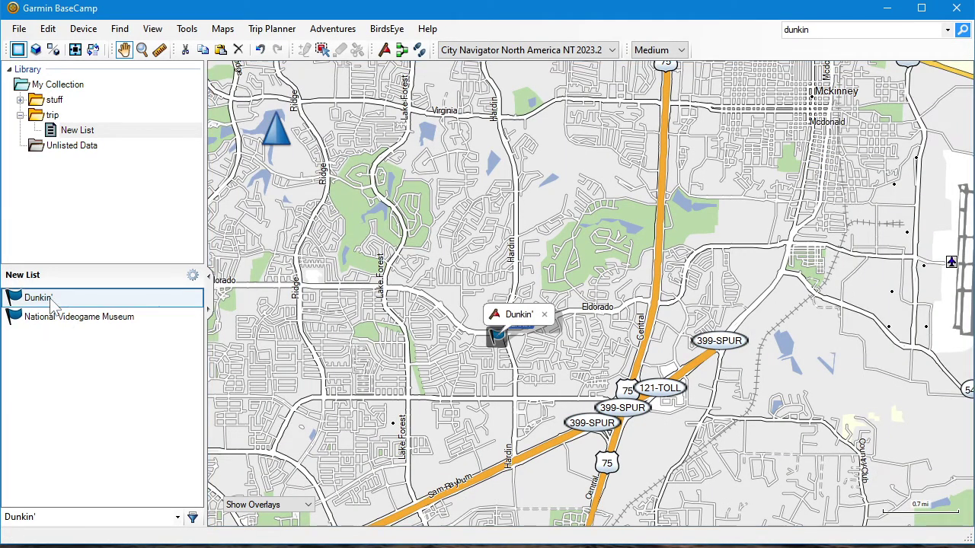
shift+click(98, 317)
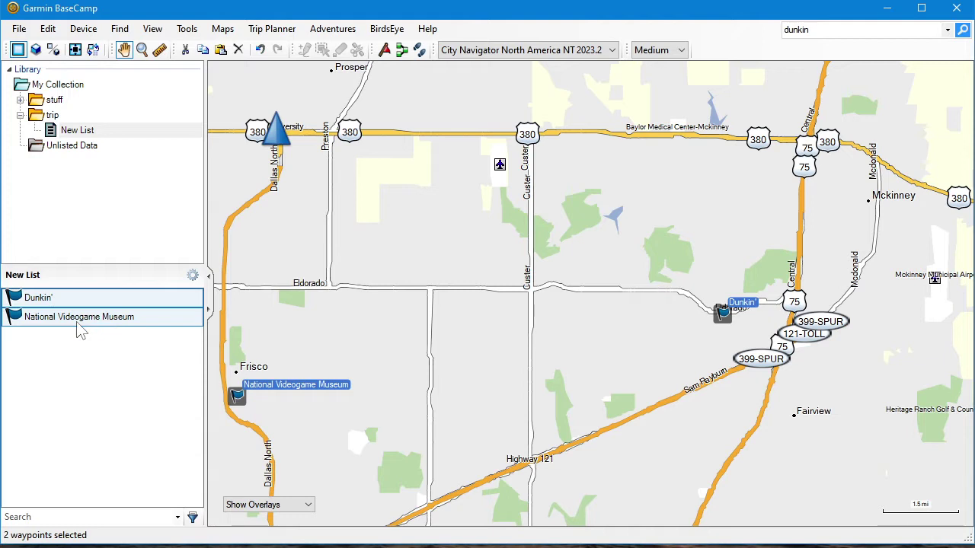
key(Up)
key(Down)
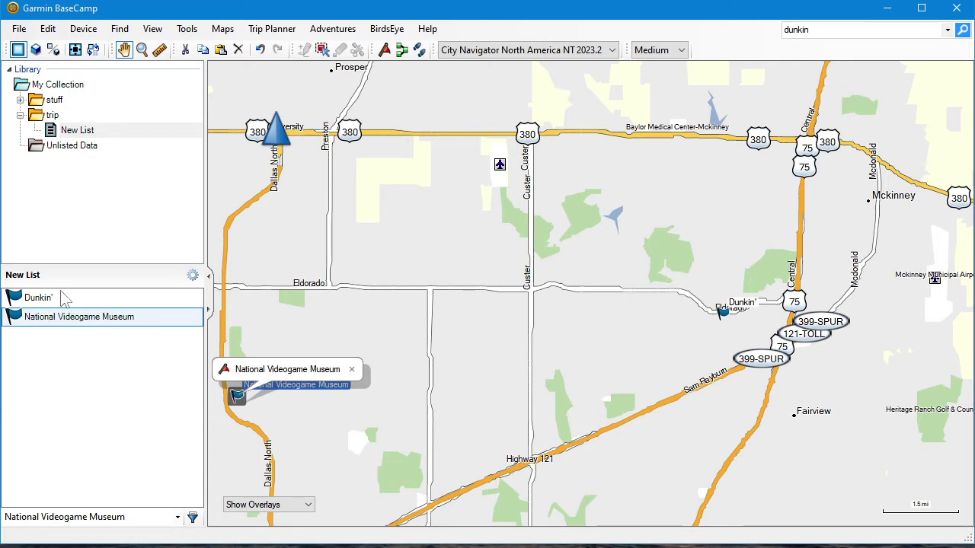
shift+click(53, 300)
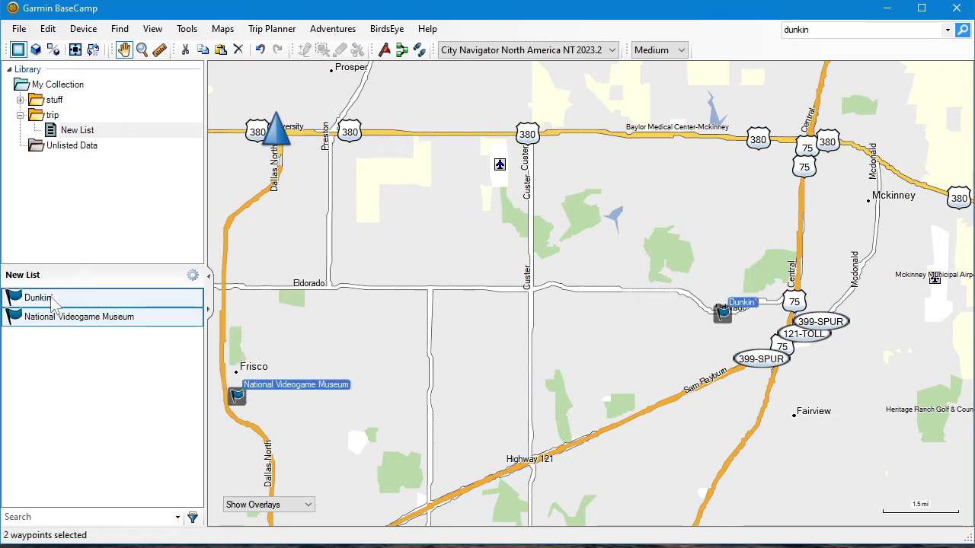
right_click(53, 302)
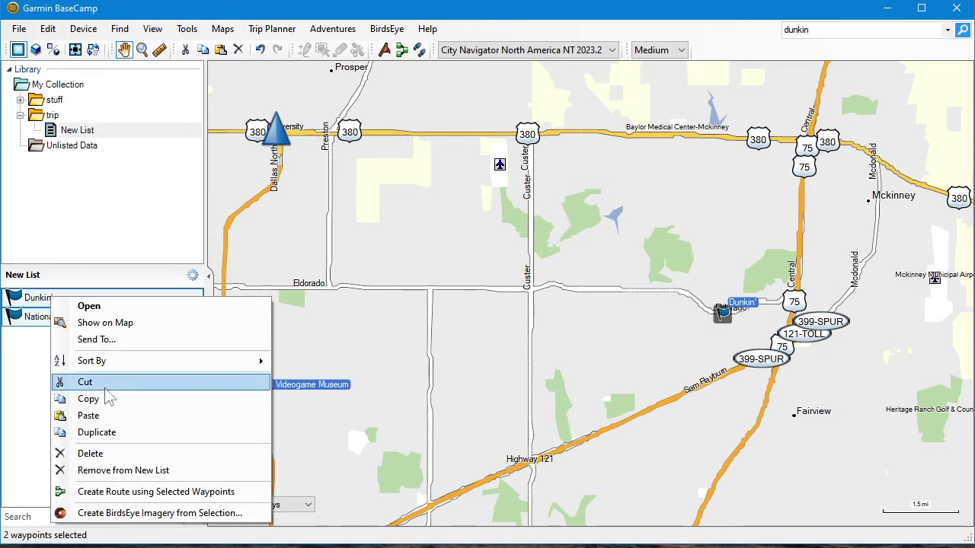
click(239, 492)
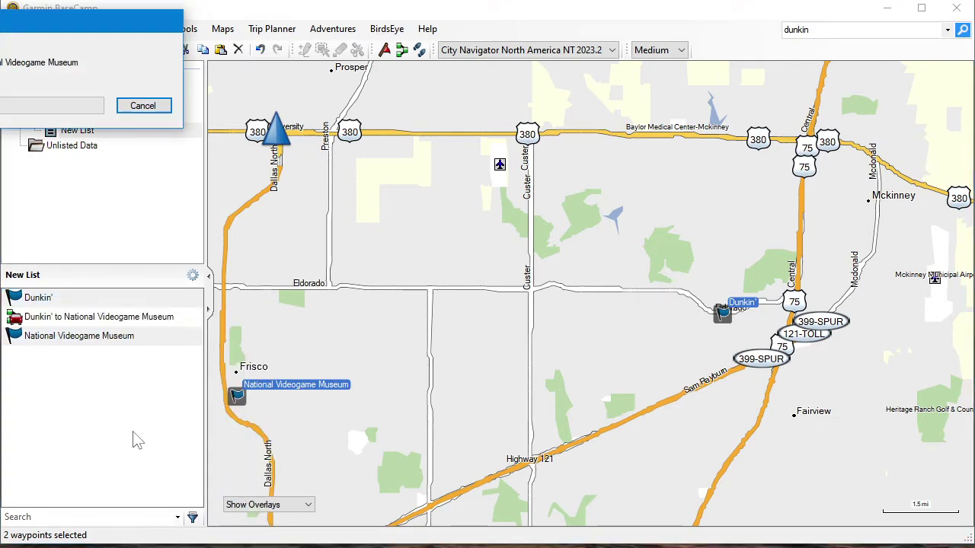
Step: Reverse the route in its properties by placing National Videogame Museum before Dunkin', recalculate it, and close the properties
drag(408, 386, 454, 238)
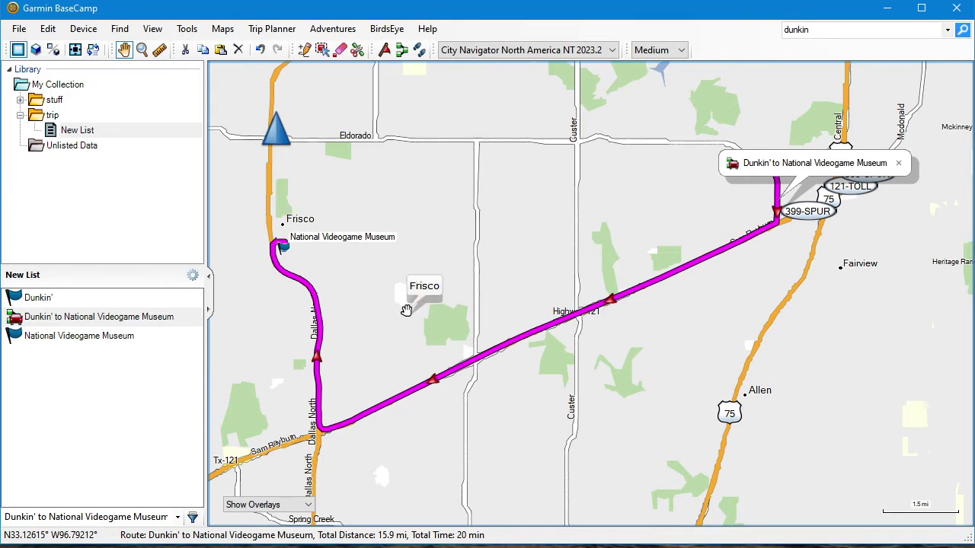
scroll(404, 314, up, 3)
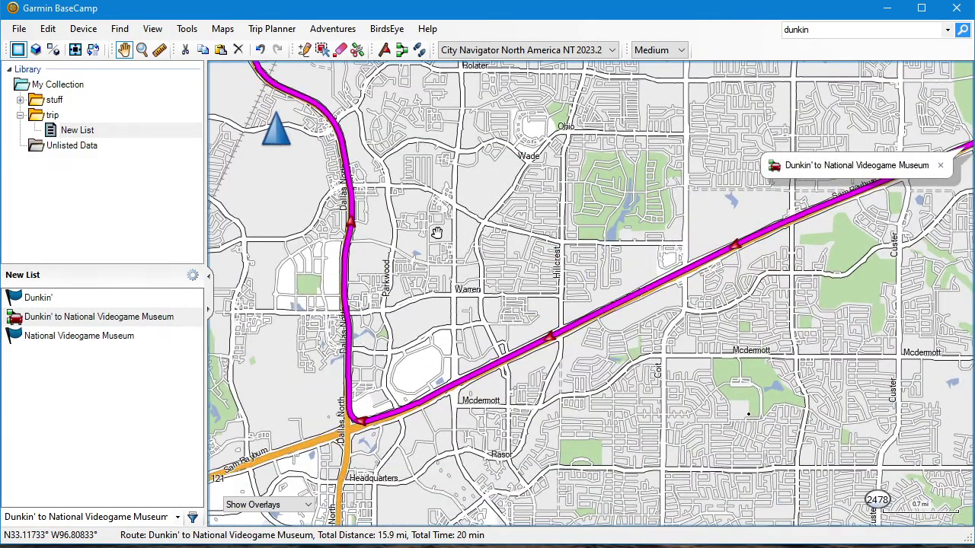
scroll(480, 361, down, 2)
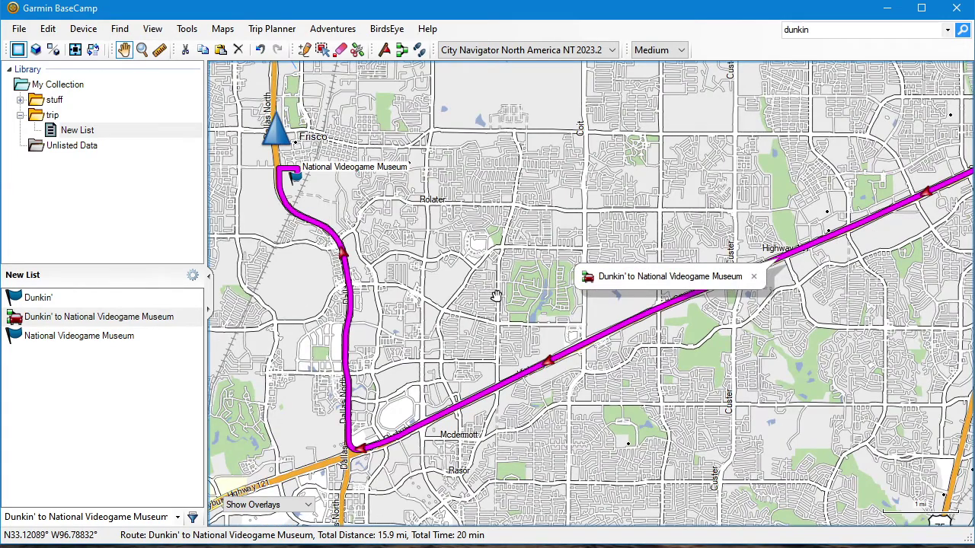
scroll(525, 251, down, 1)
drag(630, 196, 576, 217)
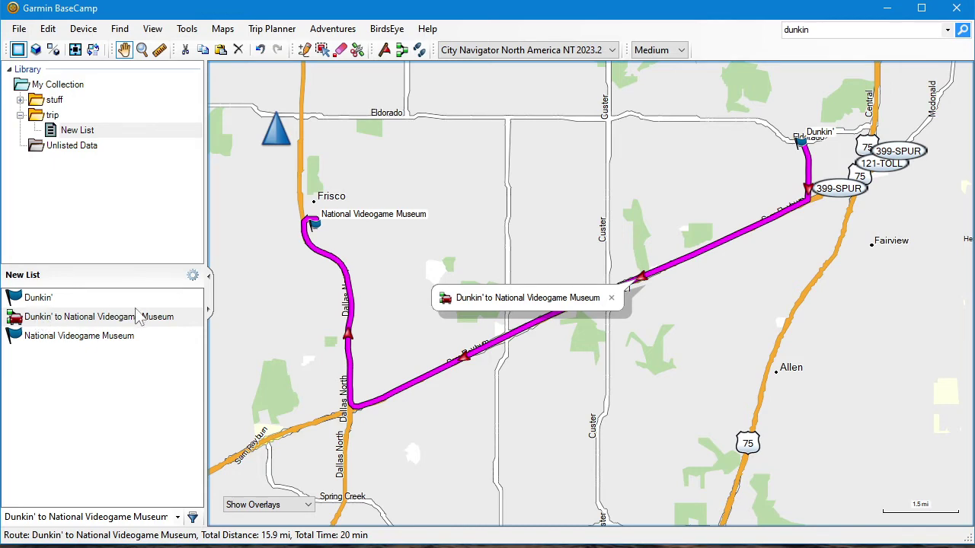
click(110, 324)
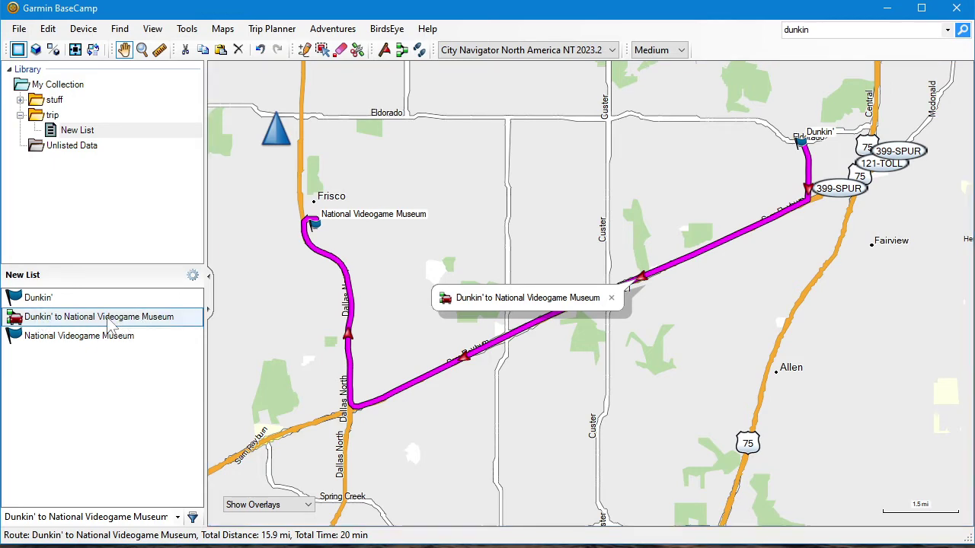
double_click(111, 324)
drag(112, 135, 361, 111)
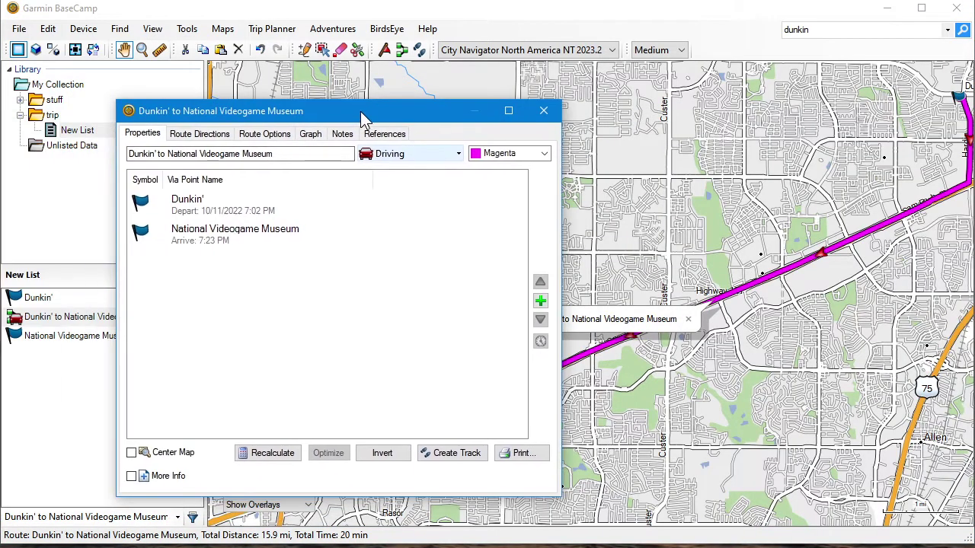
click(252, 236)
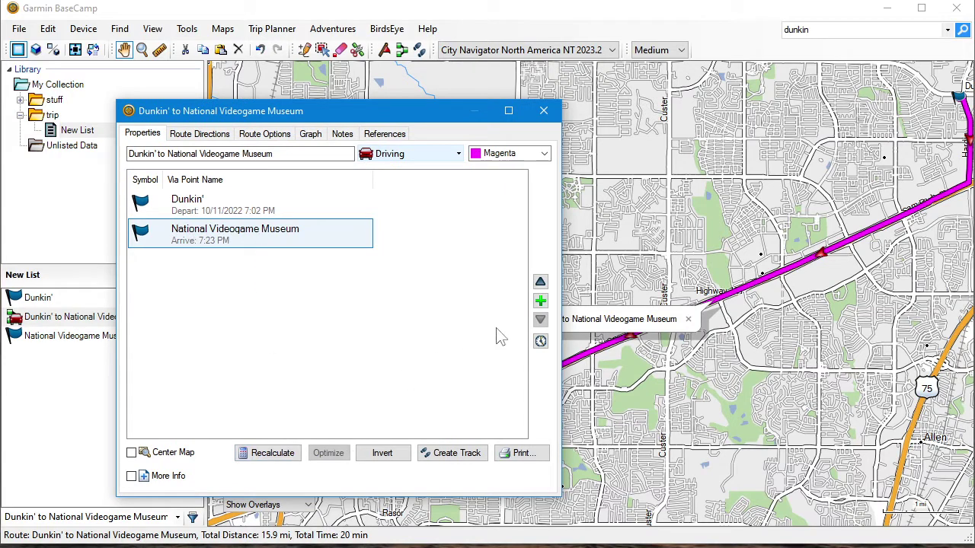
click(540, 282)
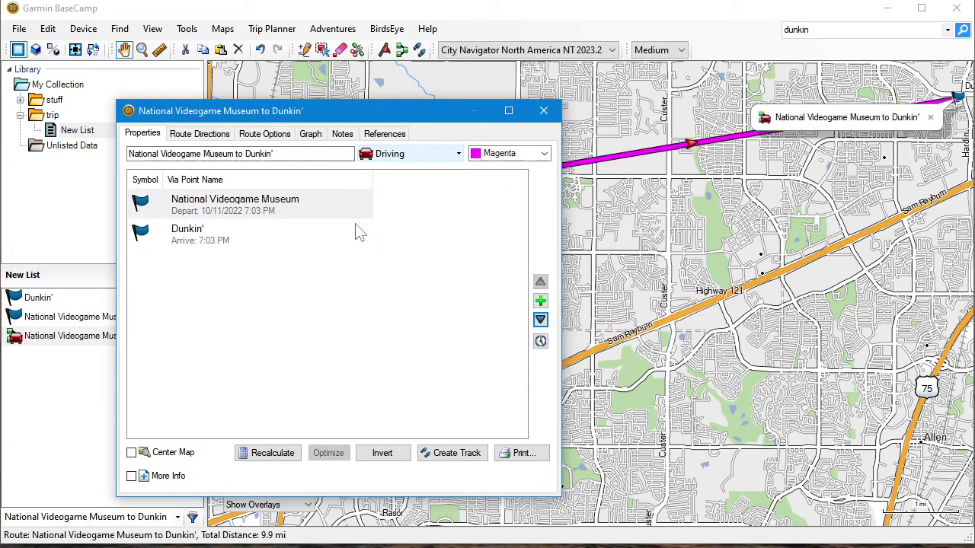
click(259, 453)
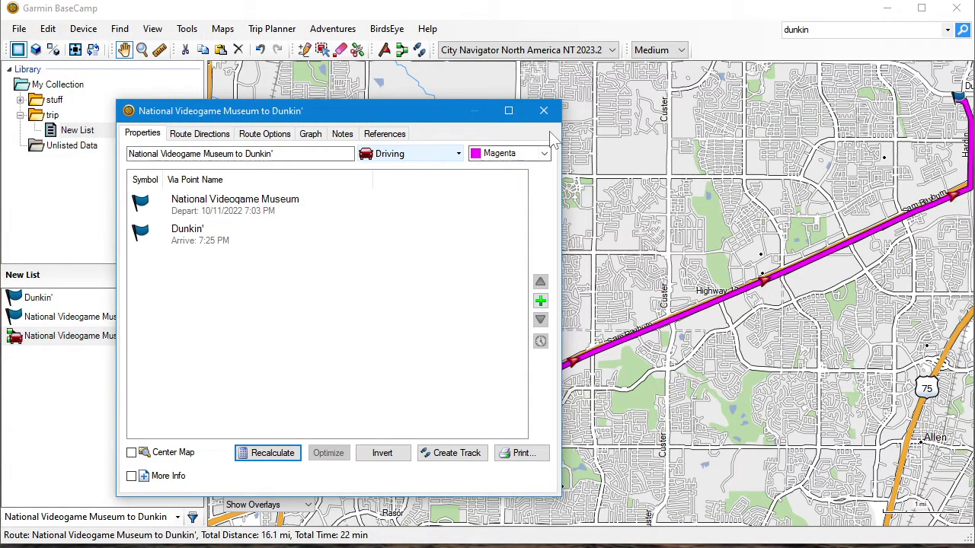
click(544, 112)
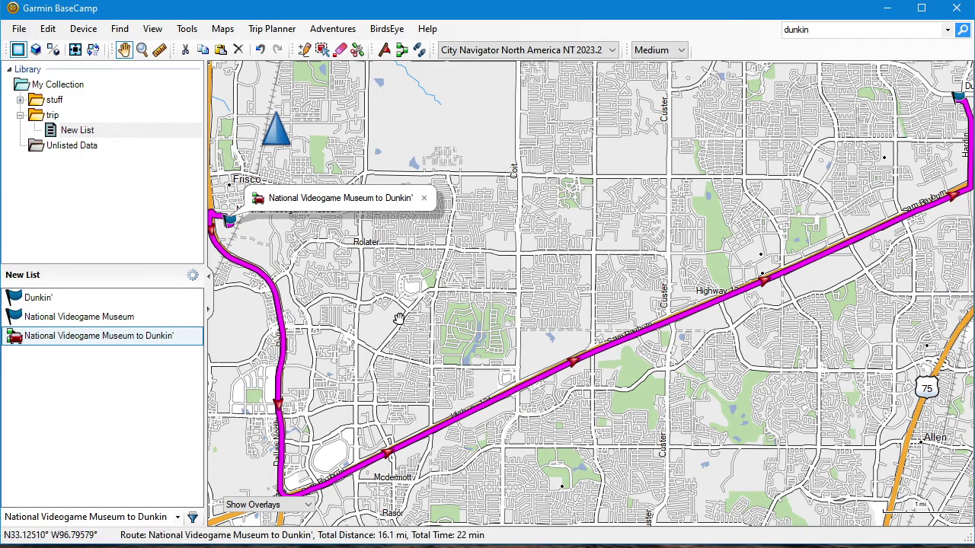
Step: Examine the route's stretch along Dallas North Tollway between the museum and Highway 121, down to the Lebanon Rd crossing
drag(416, 307, 503, 268)
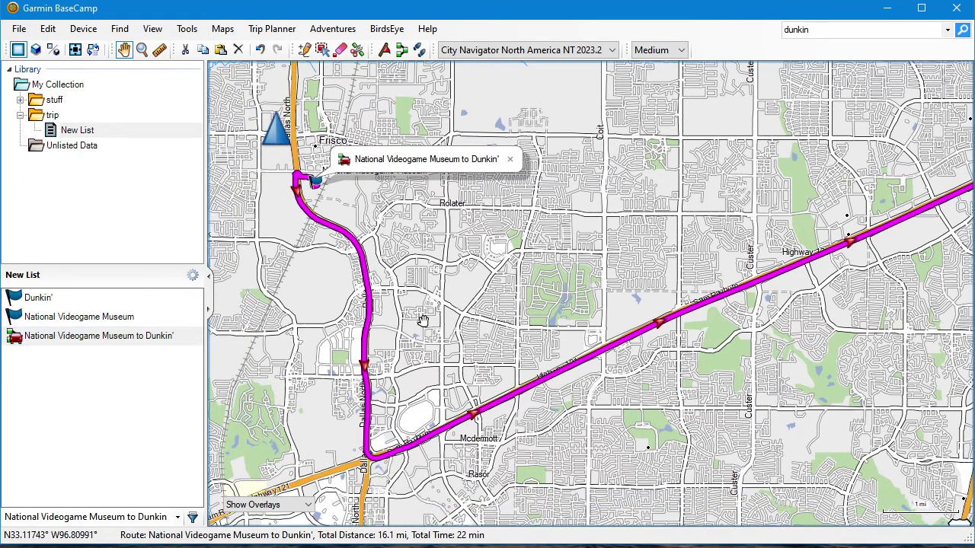
drag(425, 321, 461, 243)
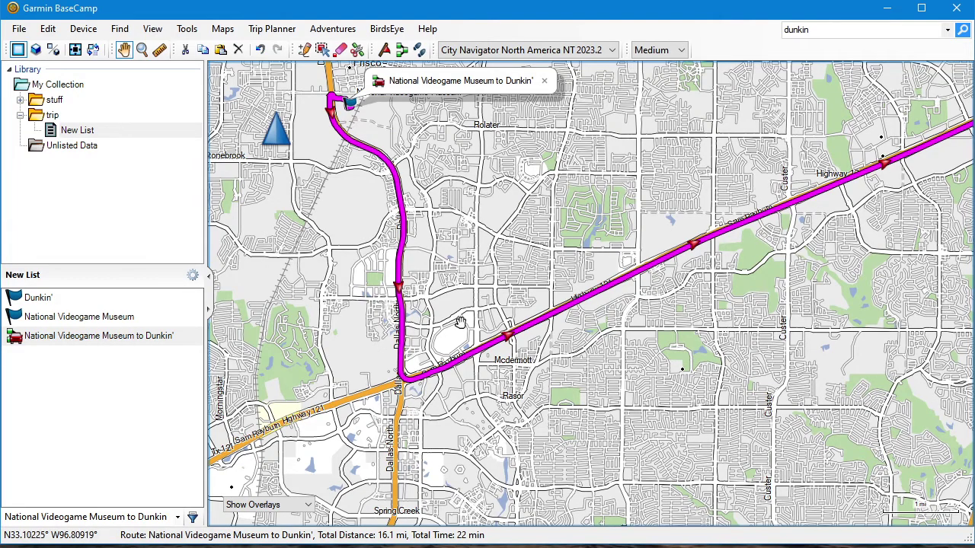
scroll(427, 213, up, 4)
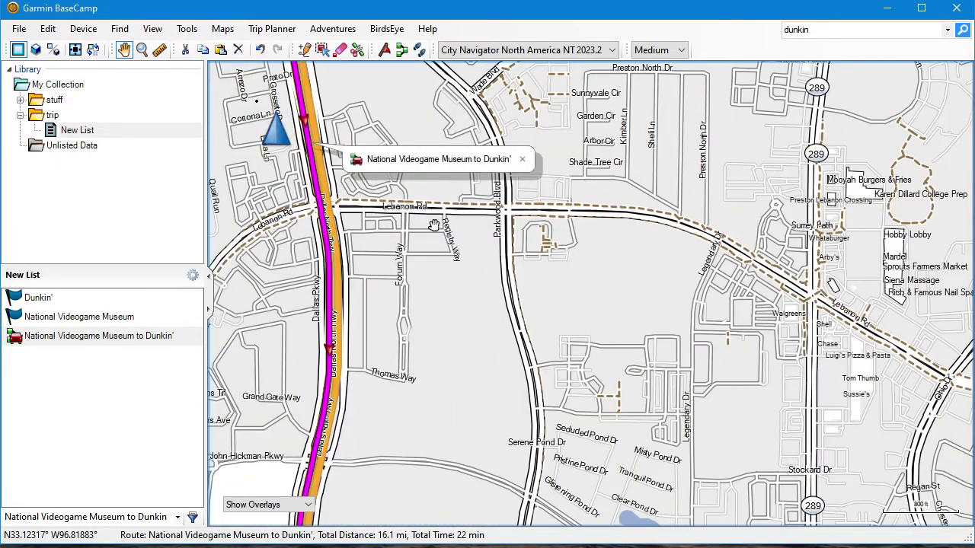
scroll(433, 226, down, 1)
scroll(432, 226, down, 1)
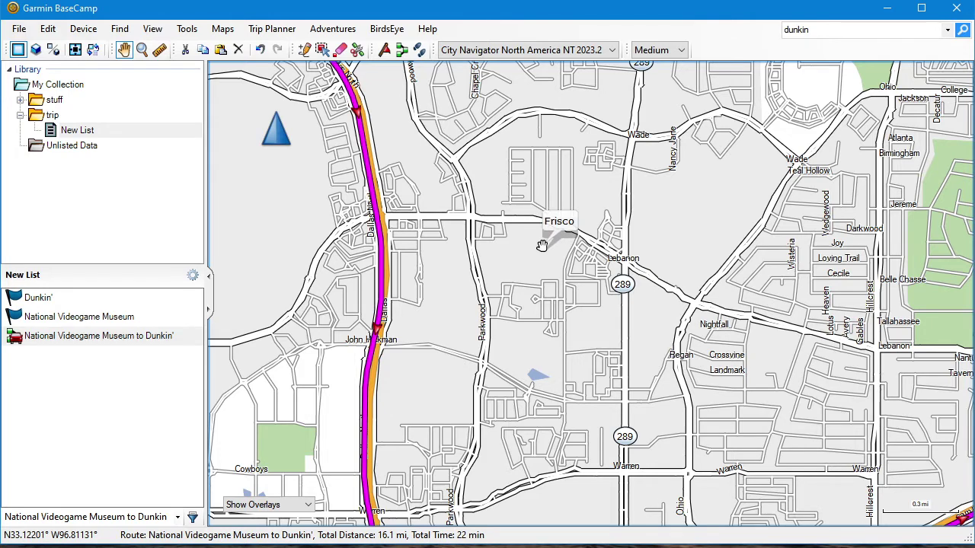
click(189, 30)
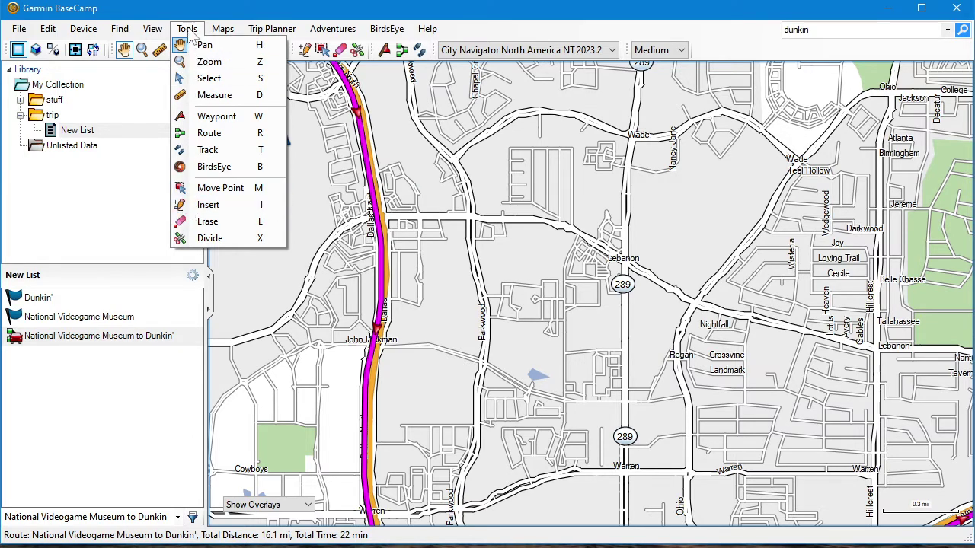
click(204, 45)
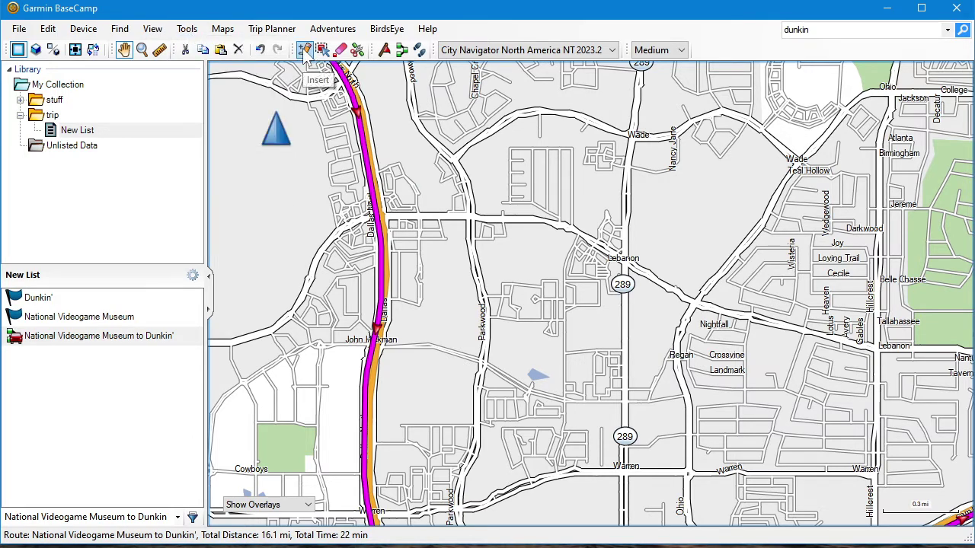
Step: Insert a point on Lebanon Rd between Parkwood Blvd and Highway 289, pulling the route off Dallas North Tollway at Lebanon Rd
click(187, 29)
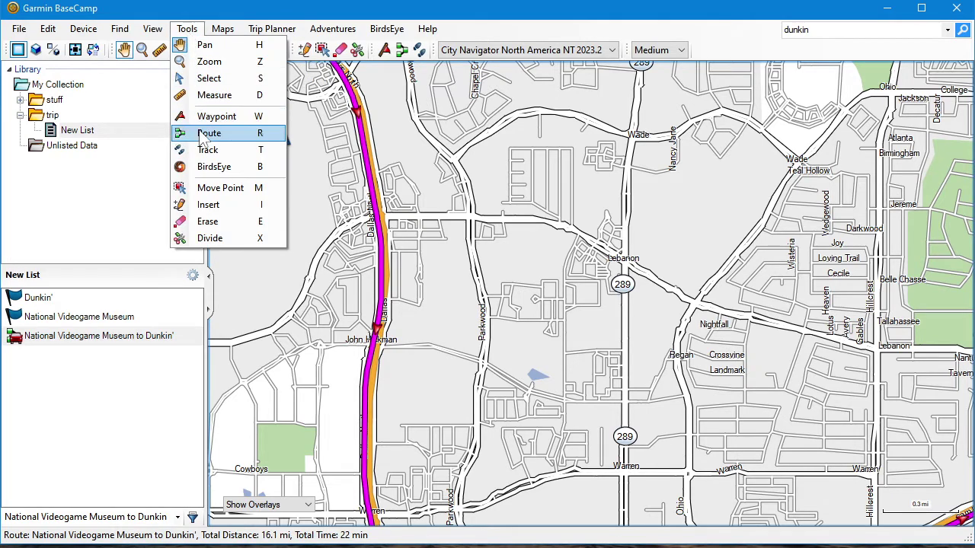
click(206, 205)
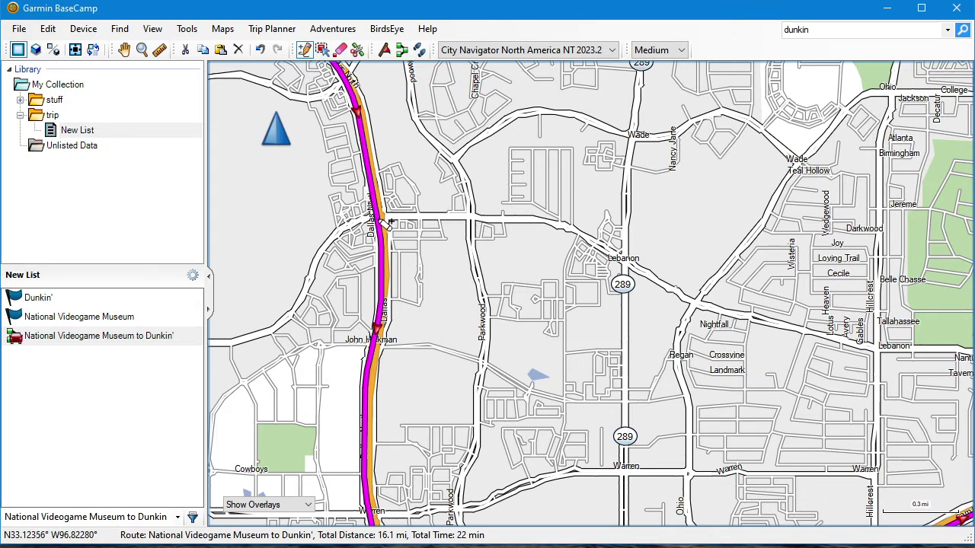
scroll(436, 239, down, 2)
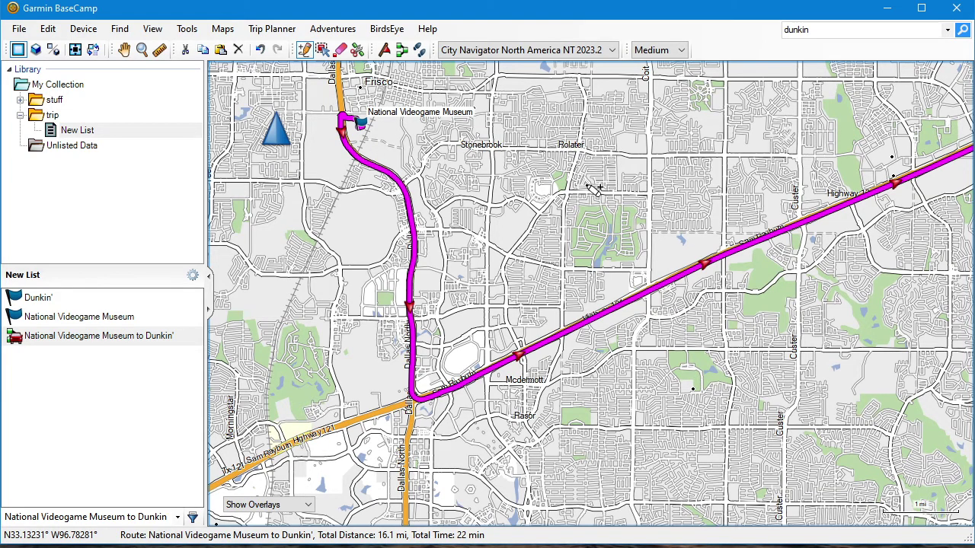
key(Up)
key(Right)
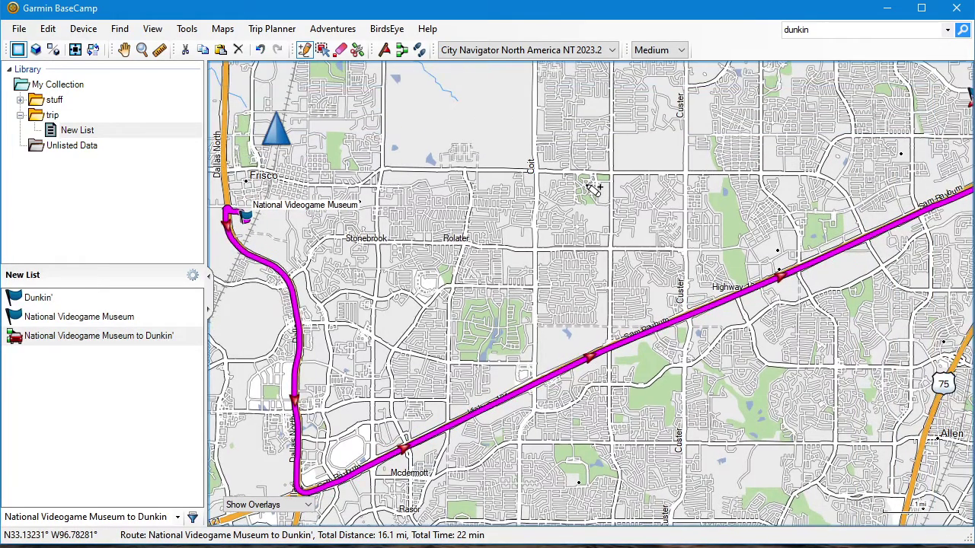
scroll(593, 188, down, 1)
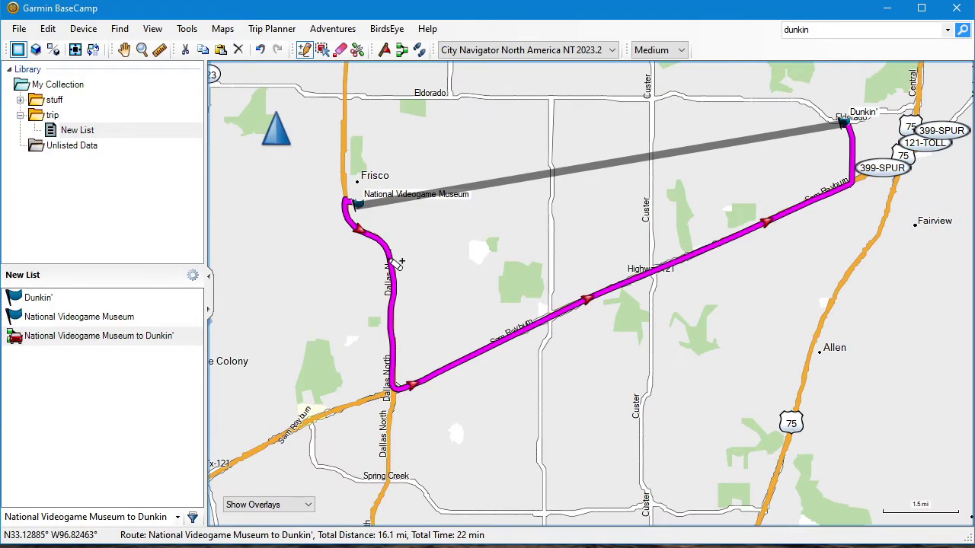
scroll(396, 262, up, 3)
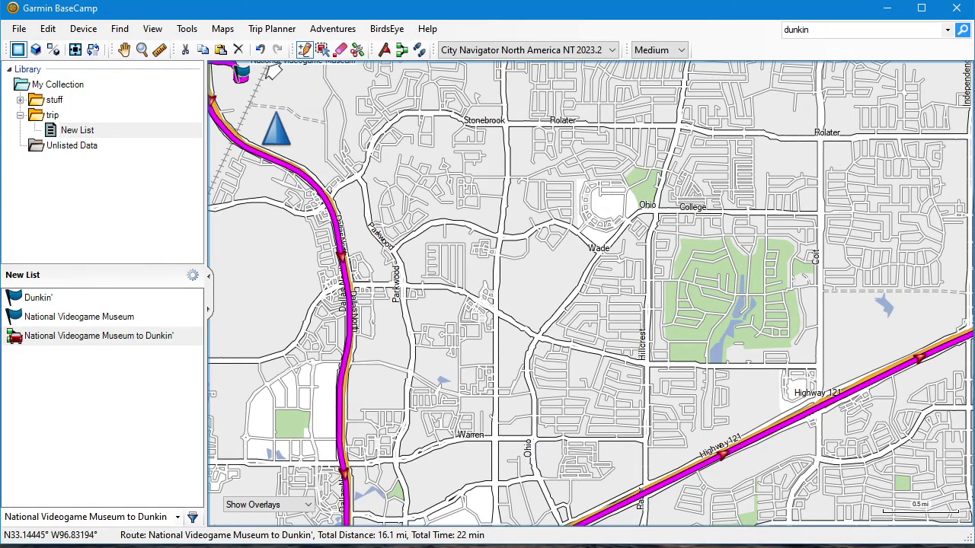
scroll(389, 308, down, 2)
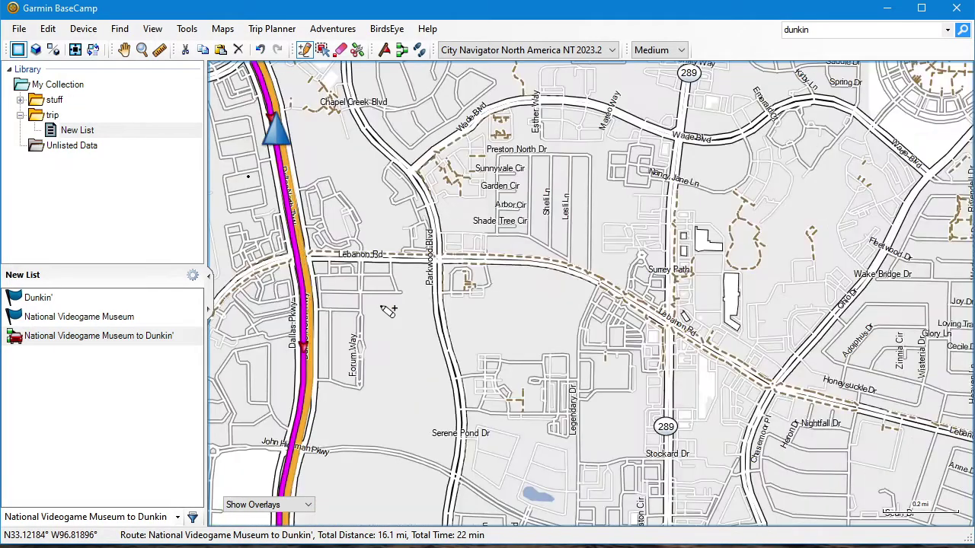
scroll(386, 302, up, 3)
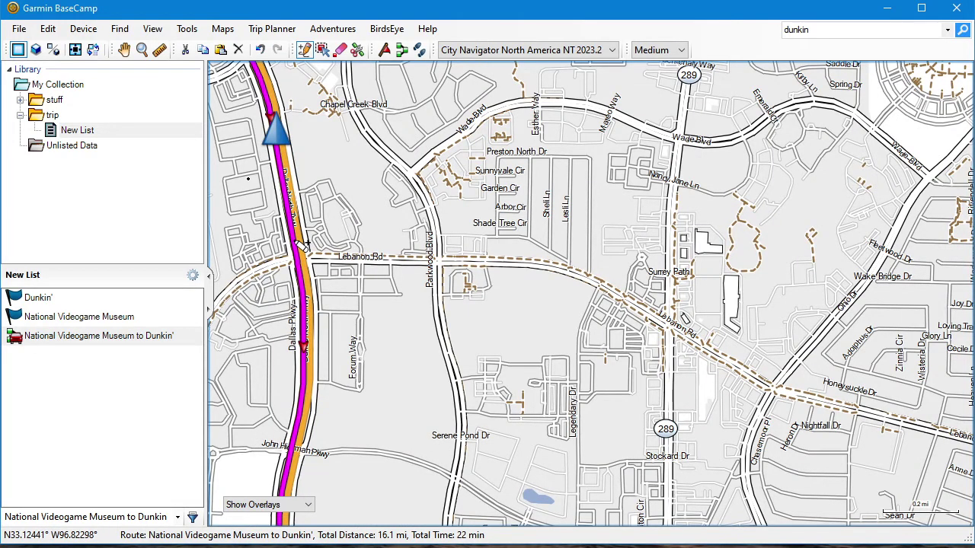
drag(302, 246, 583, 276)
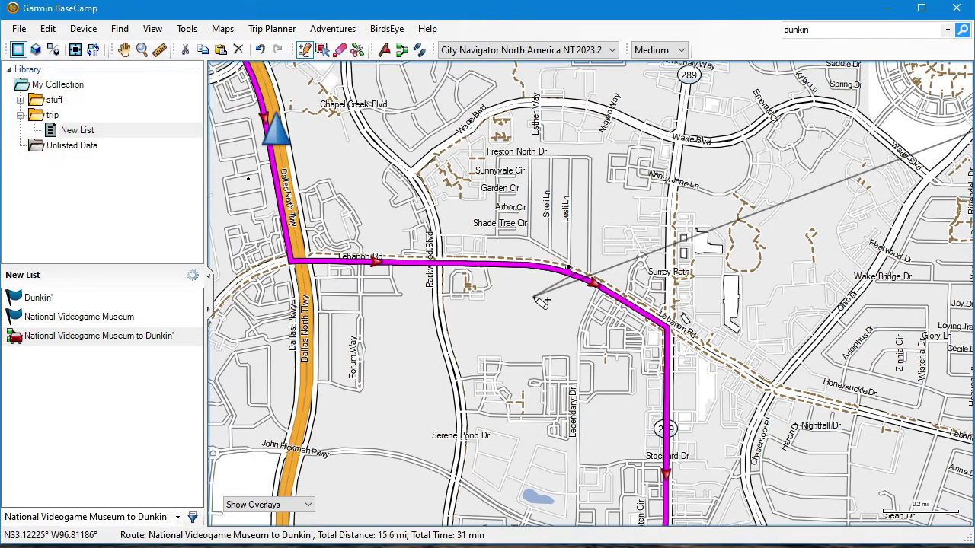
Step: Insert a second route point just west of Coit, above Highway 121, so the route continues east past Hillcrest, and return to the Pan tool
scroll(540, 301, down, 3)
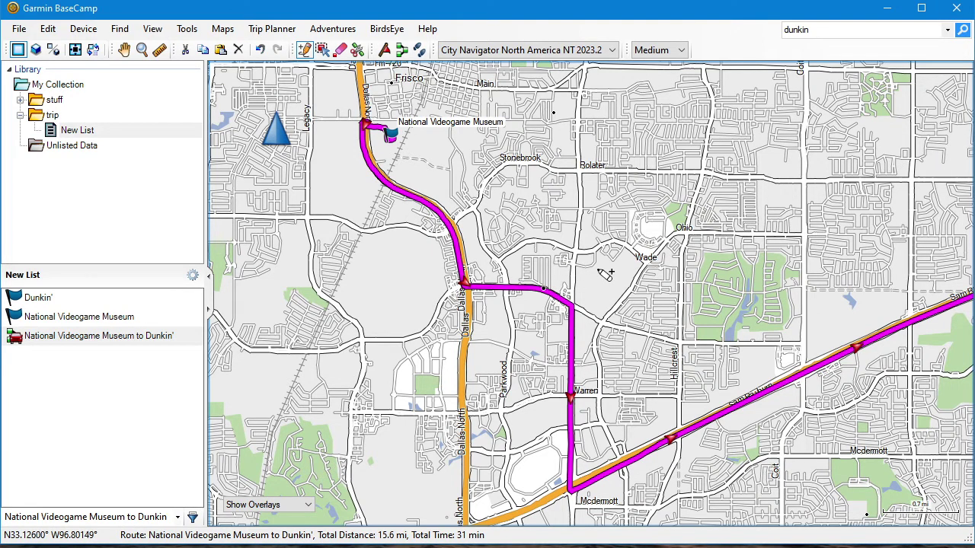
click(186, 28)
click(191, 44)
drag(723, 251, 495, 267)
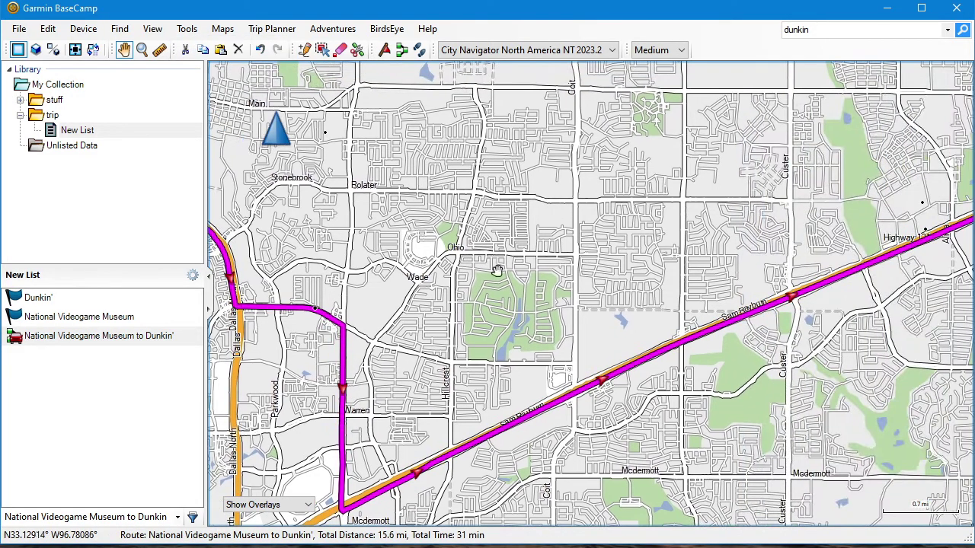
drag(503, 302, 546, 260)
scroll(445, 331, up, 1)
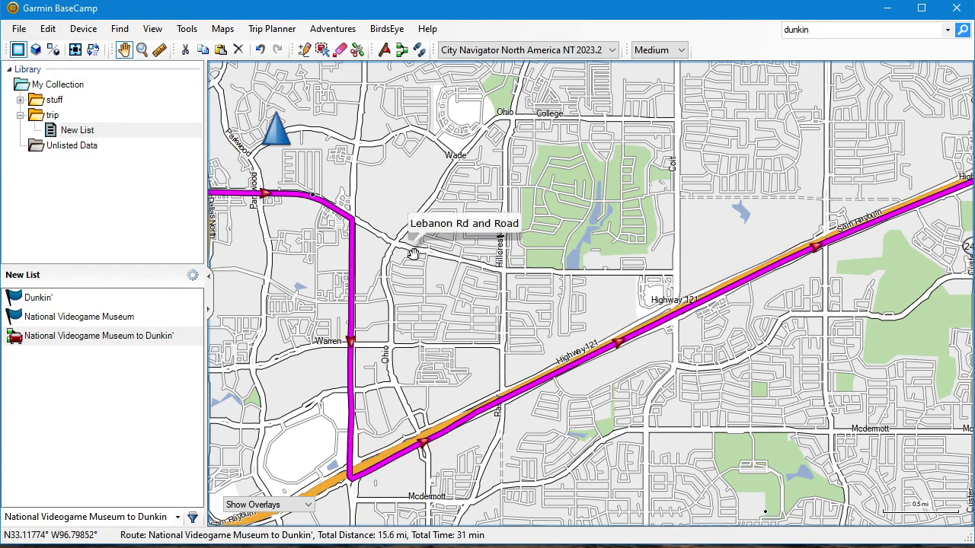
click(187, 29)
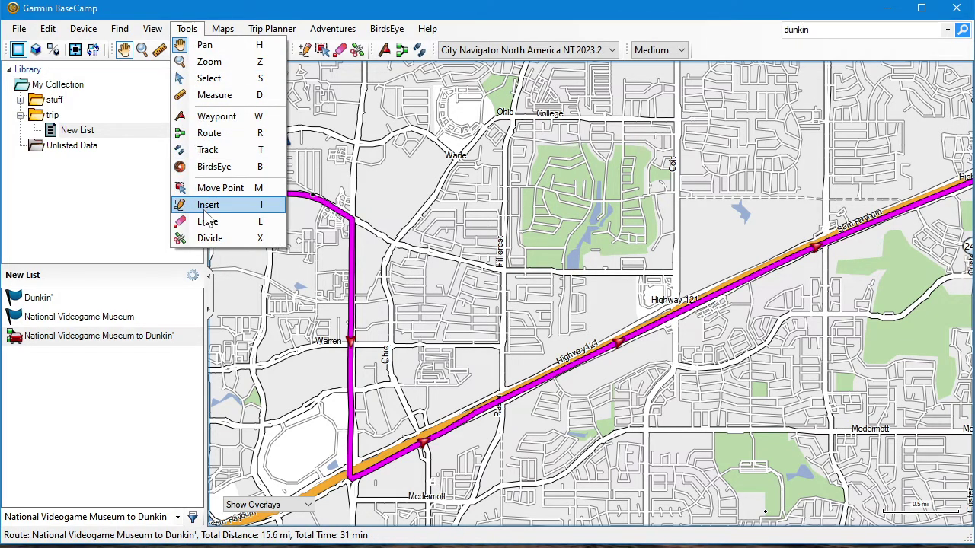
click(208, 205)
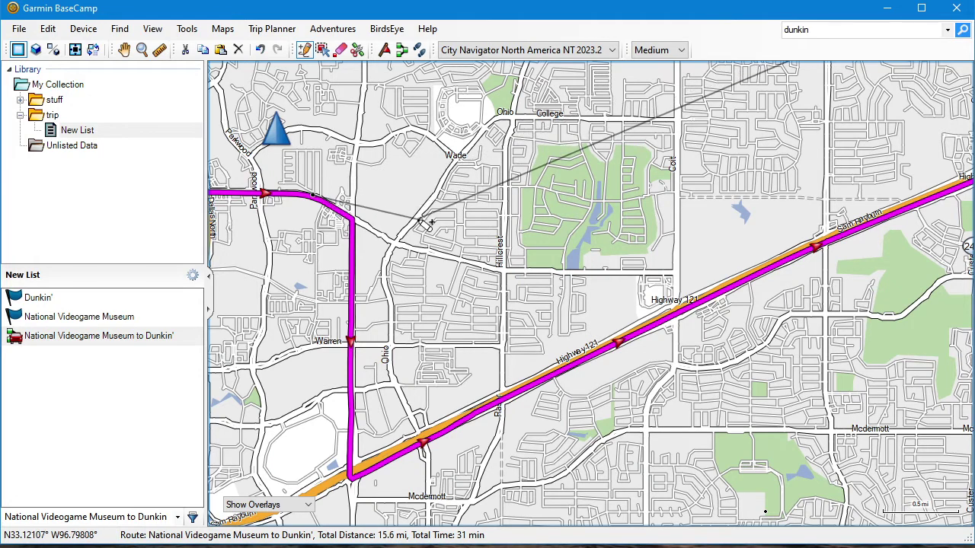
click(664, 275)
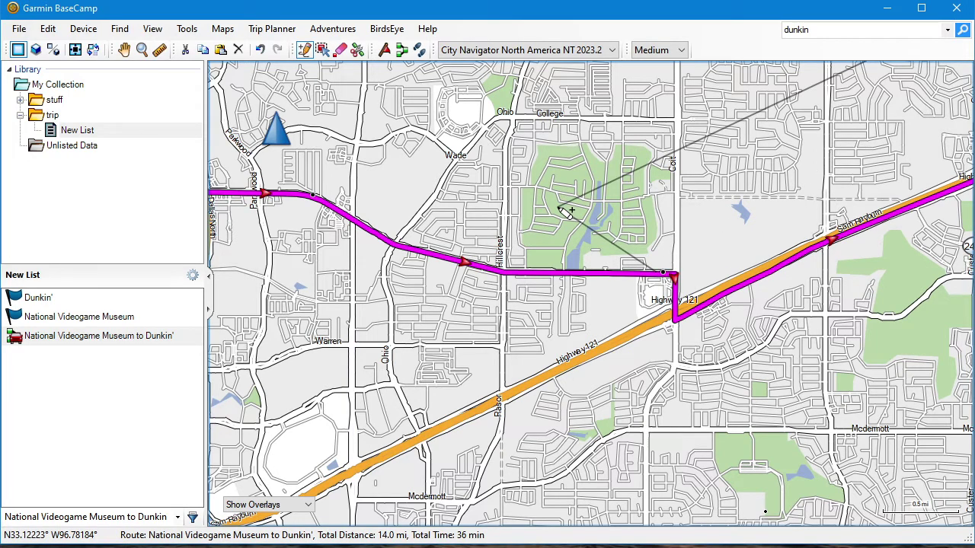
click(187, 28)
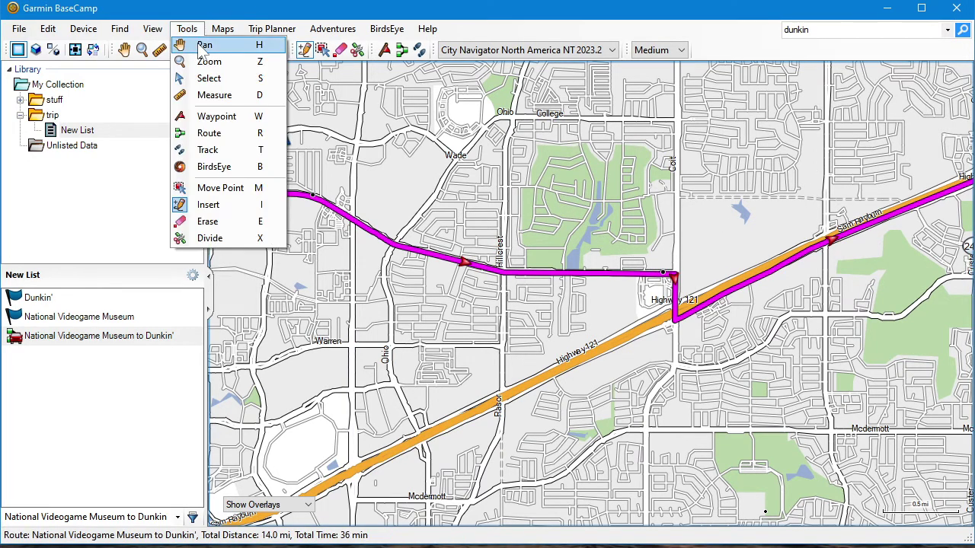
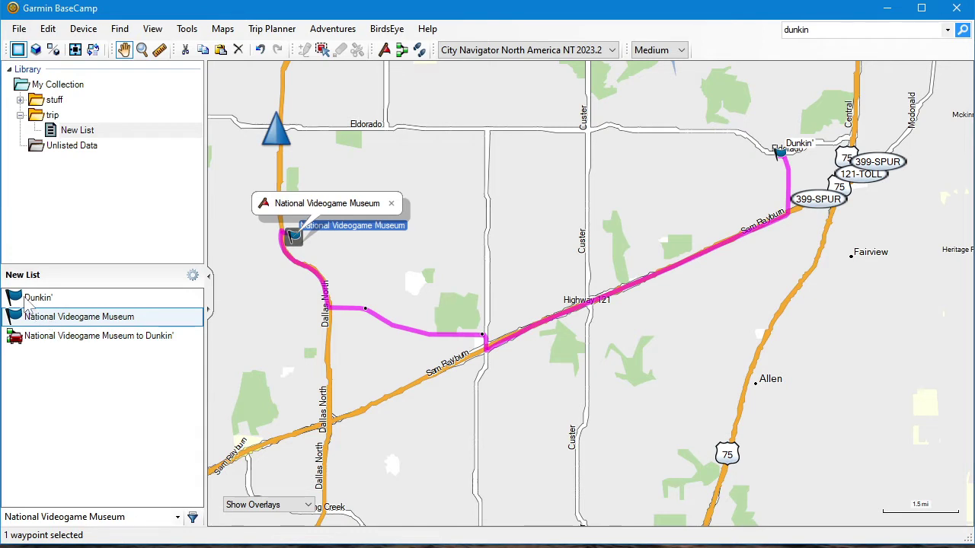
Step: Compare the Dunkin' and National Videogame Museum waypoints and their route on the map by selecting each in New List
key(Up)
key(Down)
key(Up)
key(Down)
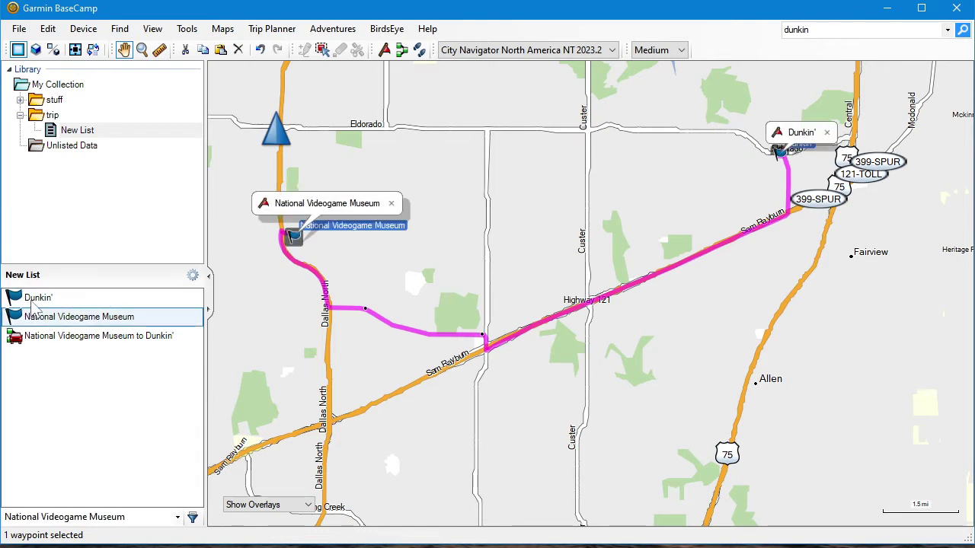
key(Up)
key(Down)
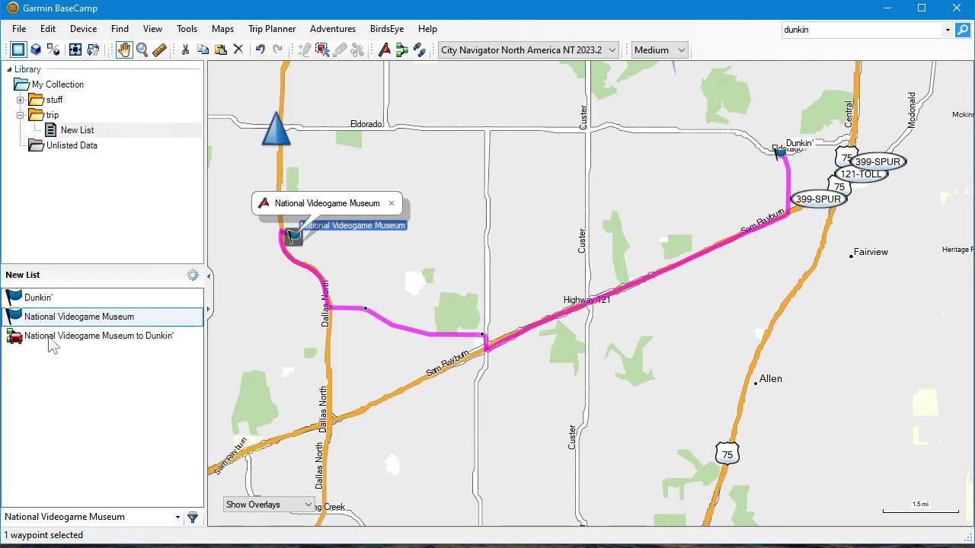
click(50, 344)
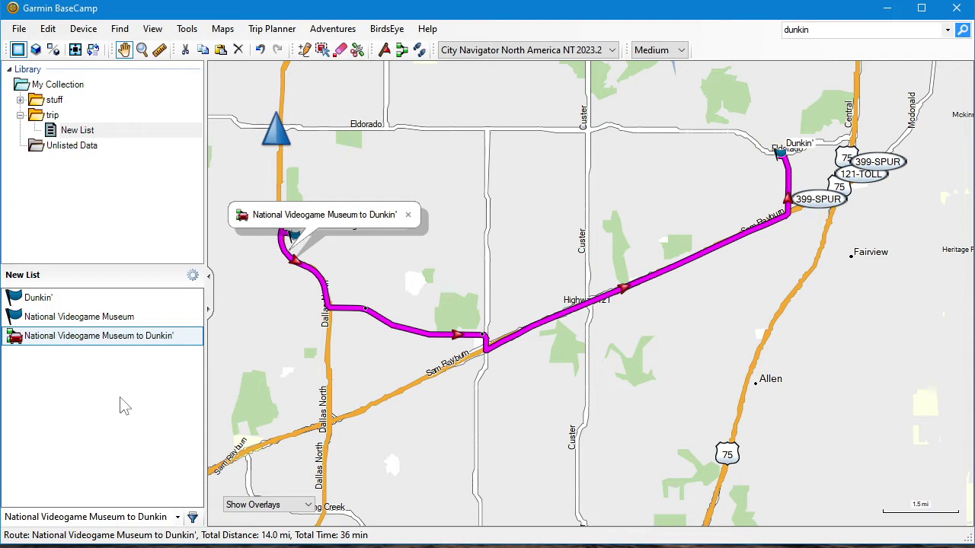
click(45, 318)
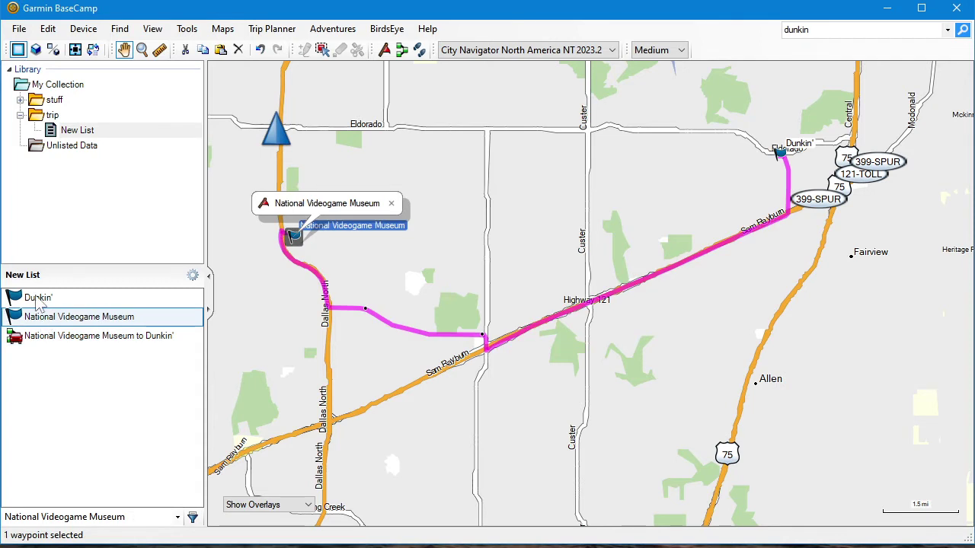
click(39, 300)
click(41, 319)
click(42, 299)
click(44, 320)
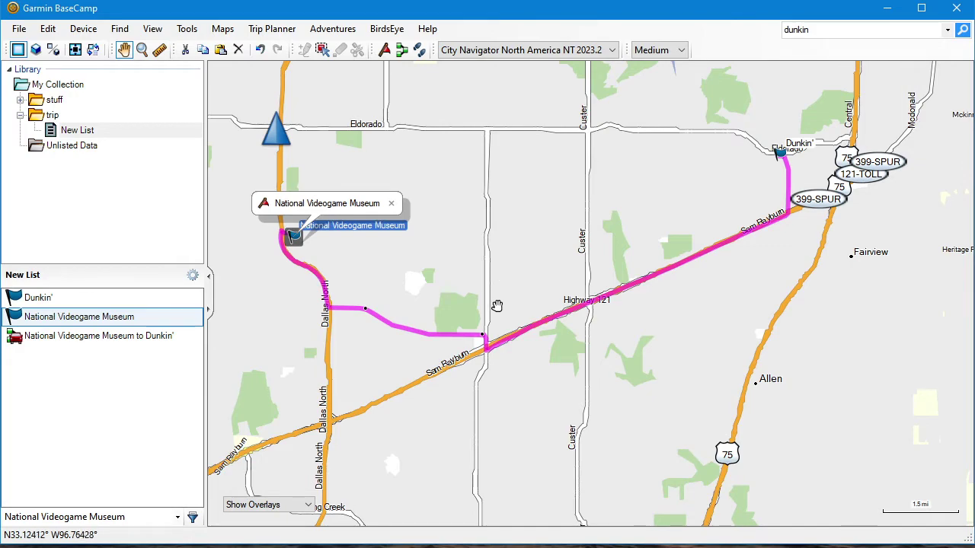
Step: Insert another point into the museum-to-Dunkin' route on Rolater, between Independence and Custer, after the point near Coit
scroll(496, 306, up, 1)
scroll(497, 308, up, 2)
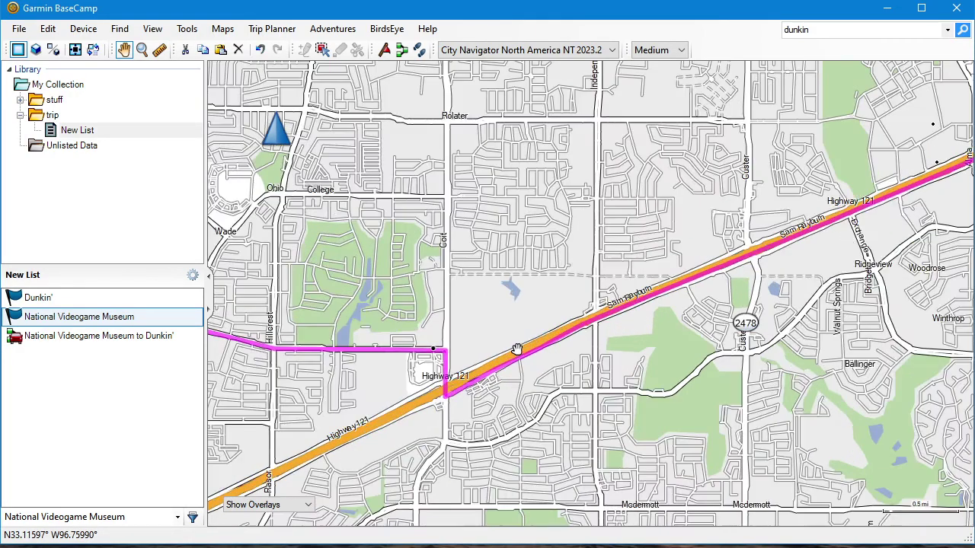
click(187, 28)
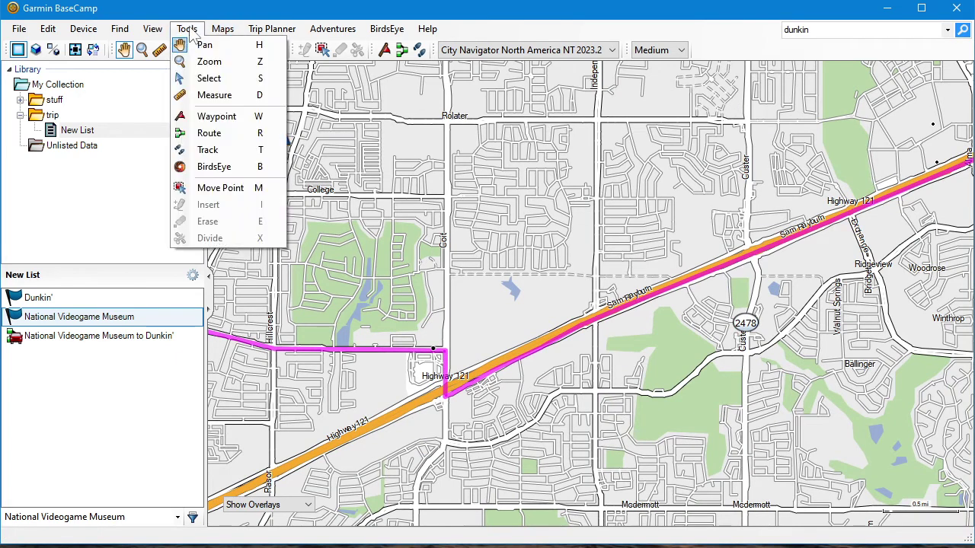
click(69, 336)
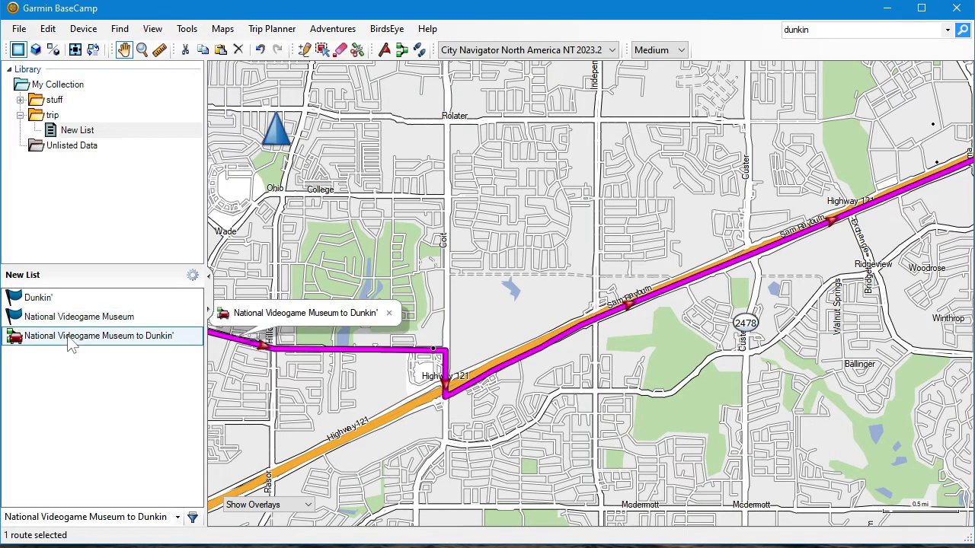
click(187, 29)
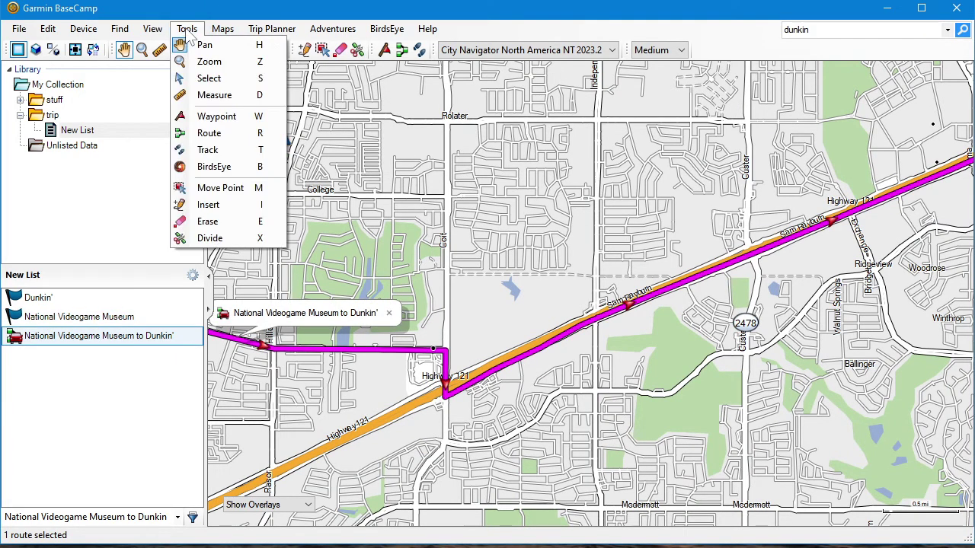
click(208, 204)
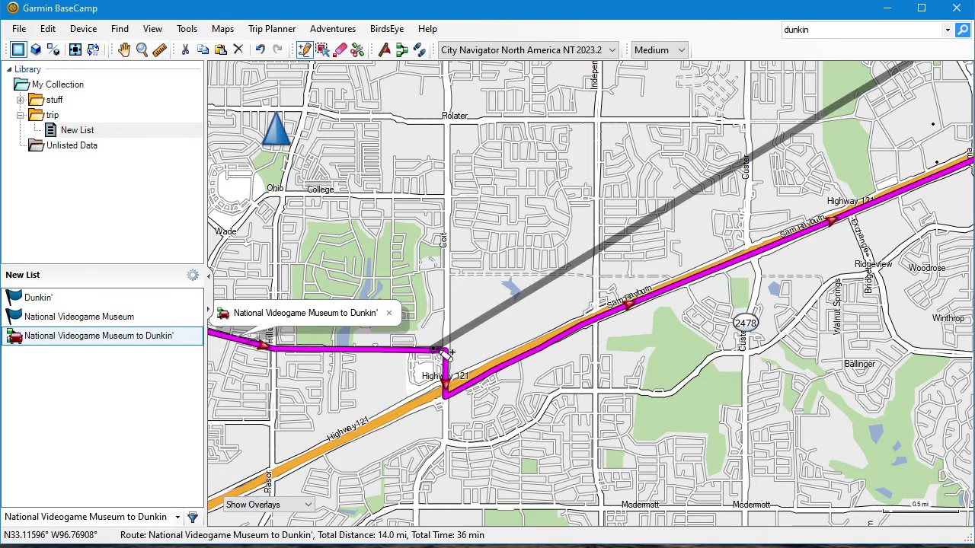
drag(457, 355, 656, 242)
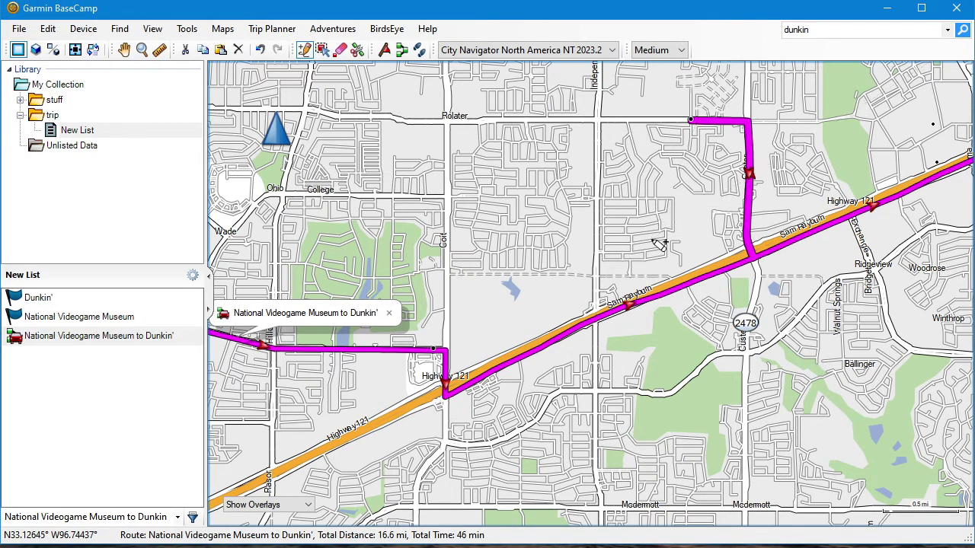
Step: Undo the last point insertion on Rolater in the museum-to-Dunkin' route
click(48, 28)
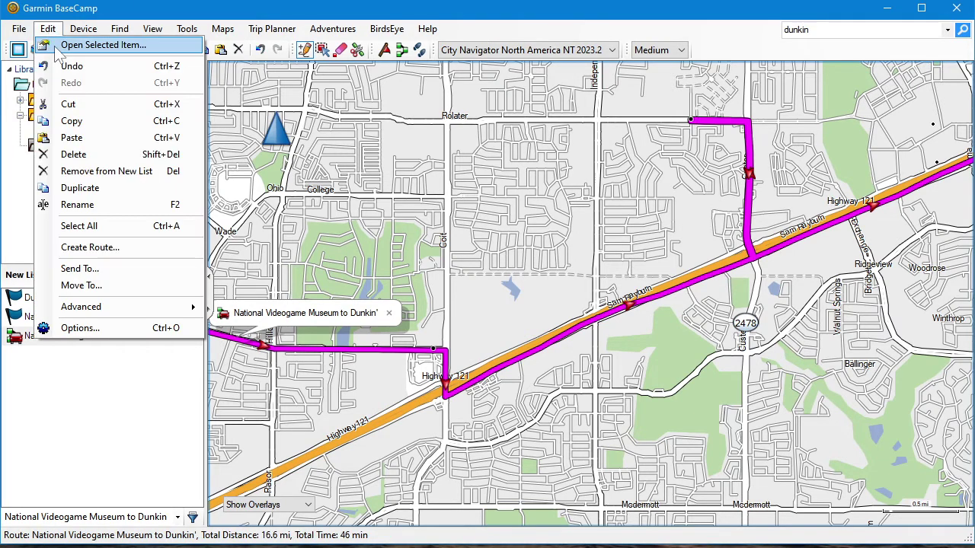
click(54, 66)
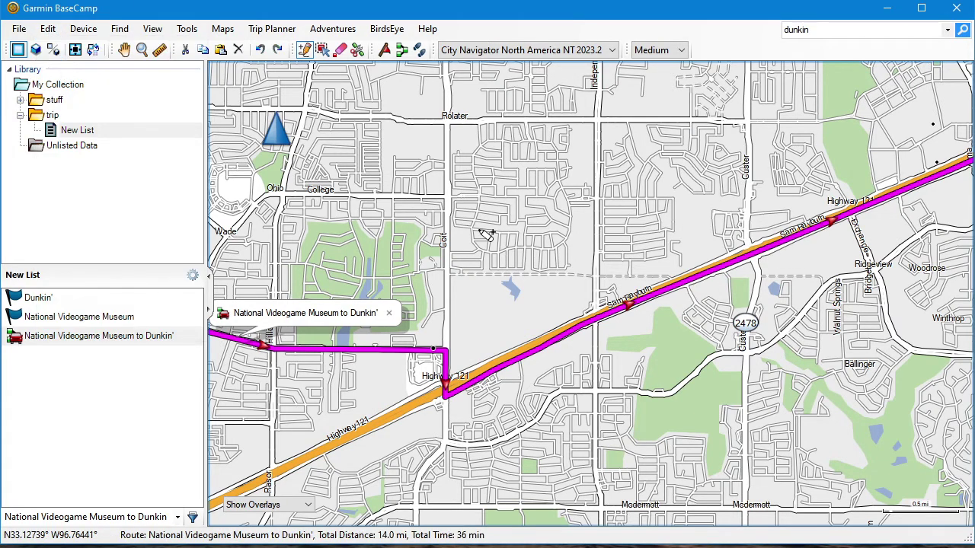
Step: Try inserting a route point on Custer between Rolater and Highway 121, and undo the insertion
drag(445, 354, 750, 174)
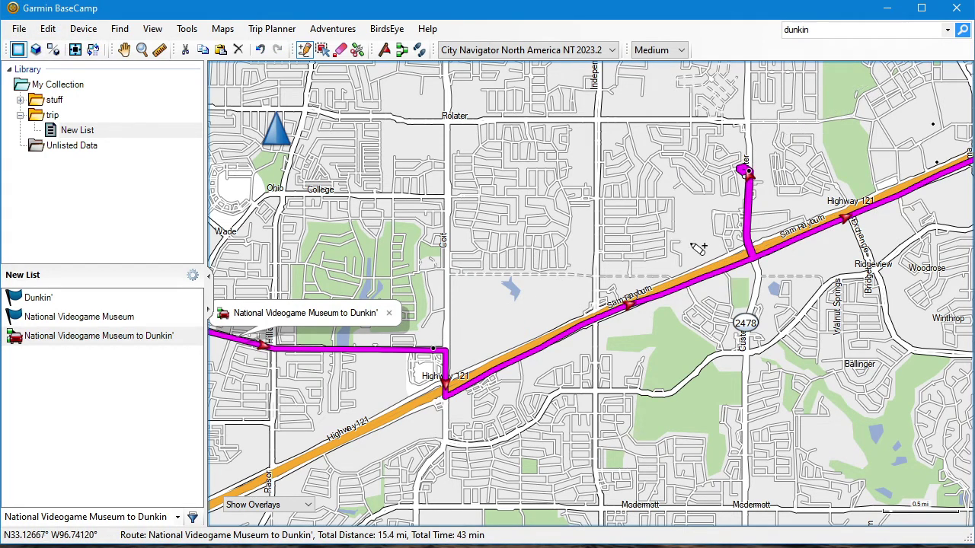
key(z)
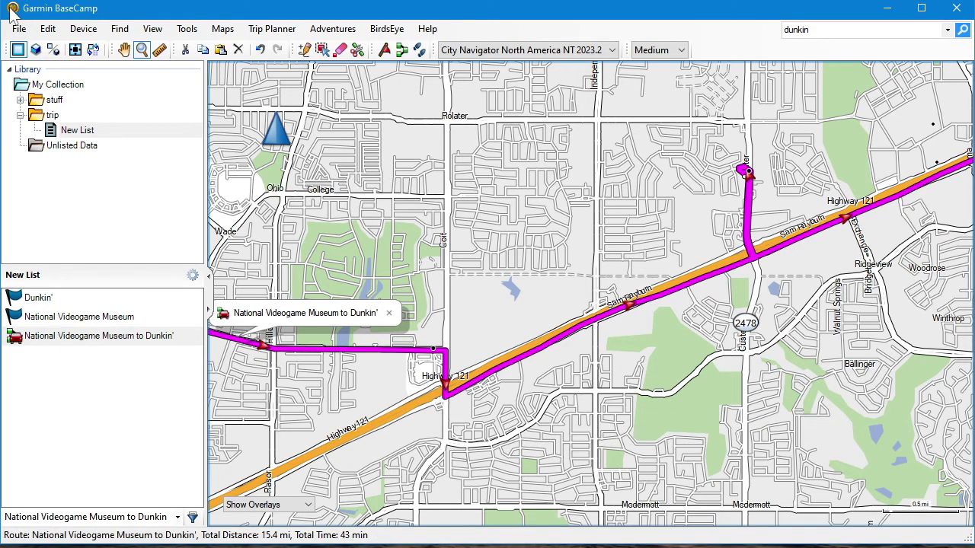
click(48, 29)
click(71, 66)
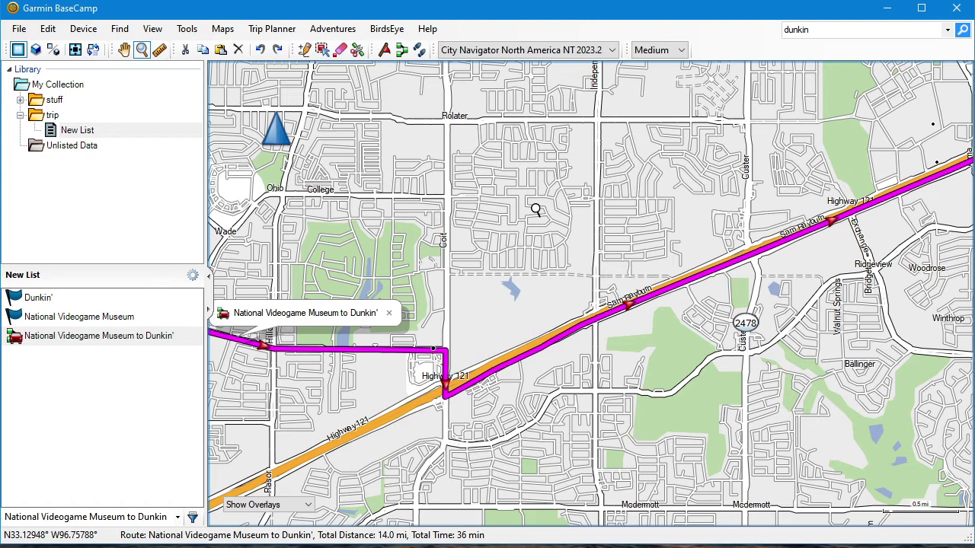
Step: Switch to the Pan tool and examine the course of the whole route from the National Videogame Museum to Dunkin'
click(187, 29)
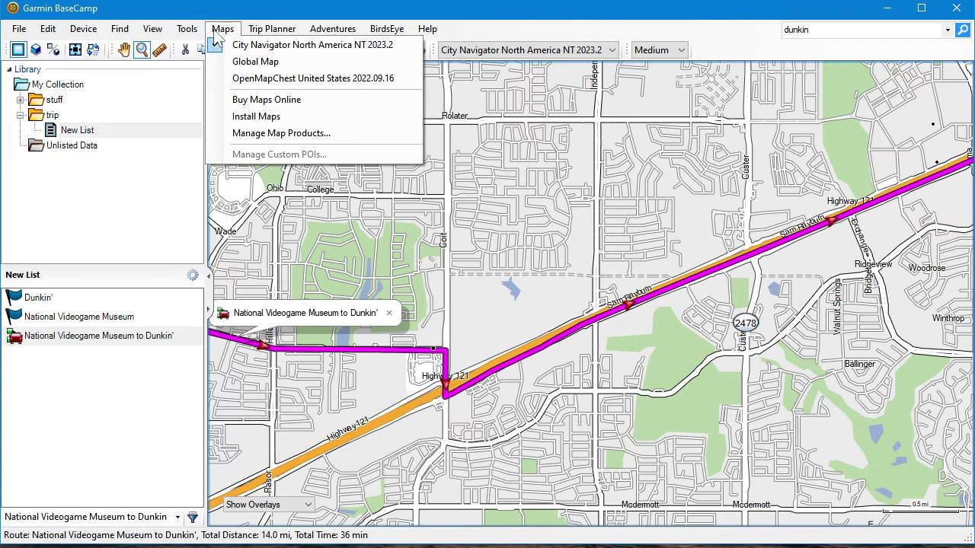
click(198, 42)
drag(476, 225, 446, 237)
scroll(446, 237, down, 1)
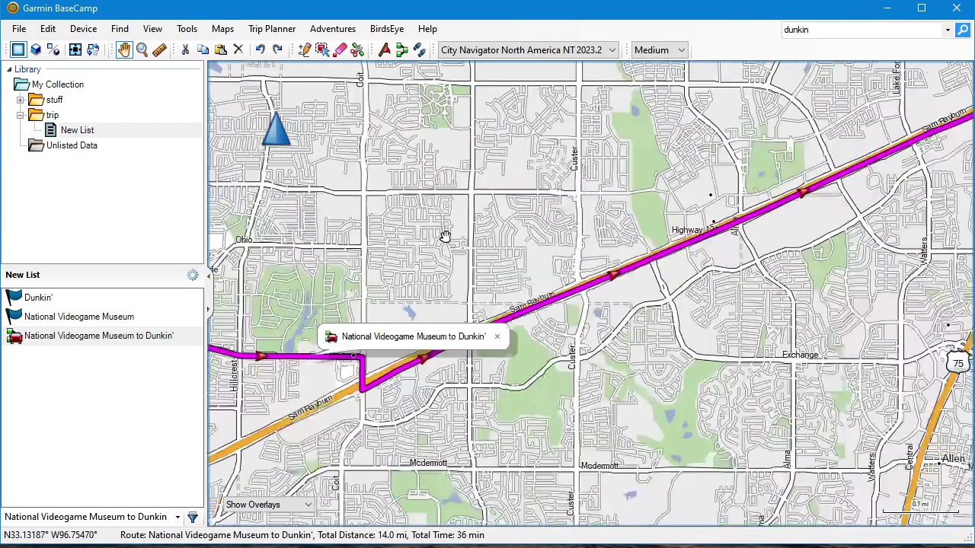
scroll(446, 237, down, 1)
drag(563, 195, 534, 223)
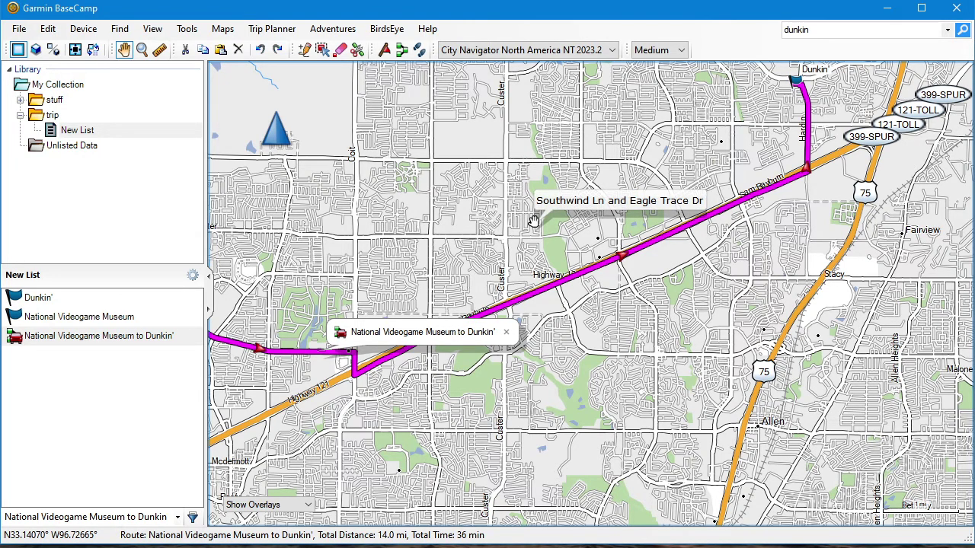
scroll(507, 223, down, 1)
drag(470, 205, 595, 240)
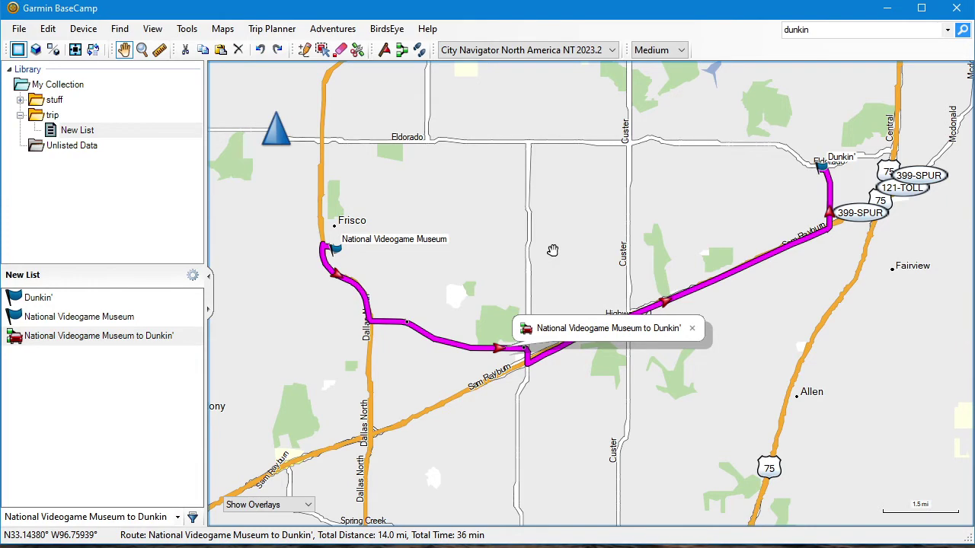
Step: Review each via point in the properties of the National Videogame Museum to Dunkin' route, and return to the full route on the map
double_click(80, 339)
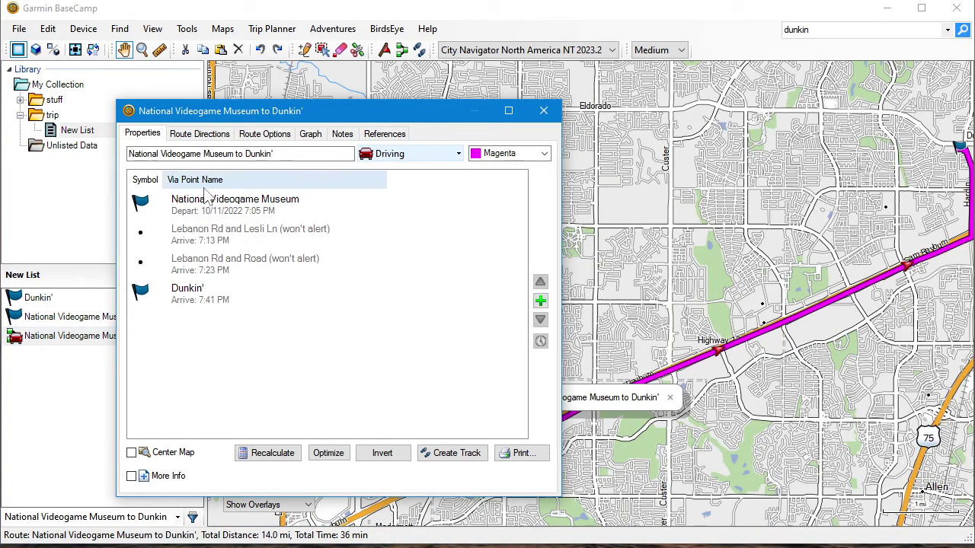
click(219, 239)
click(212, 299)
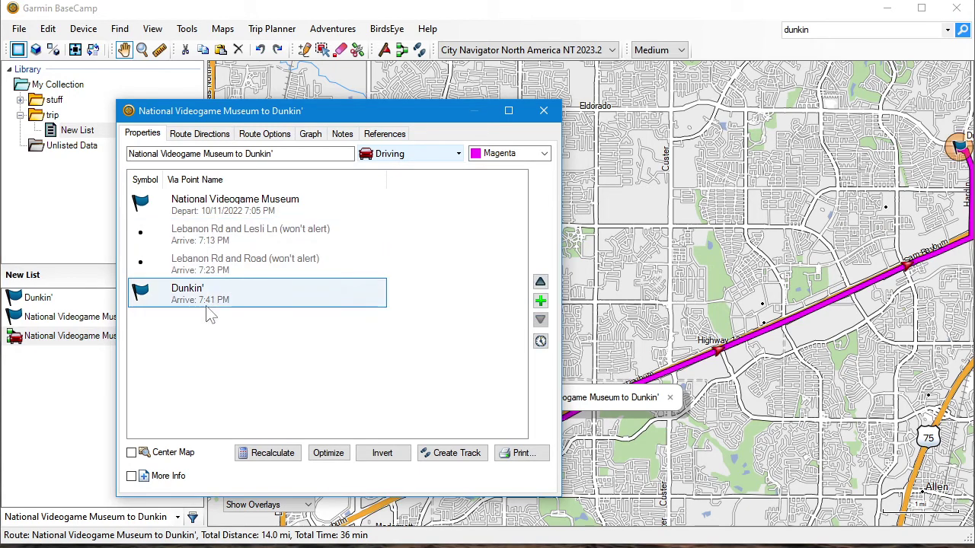
click(206, 273)
click(211, 239)
click(217, 214)
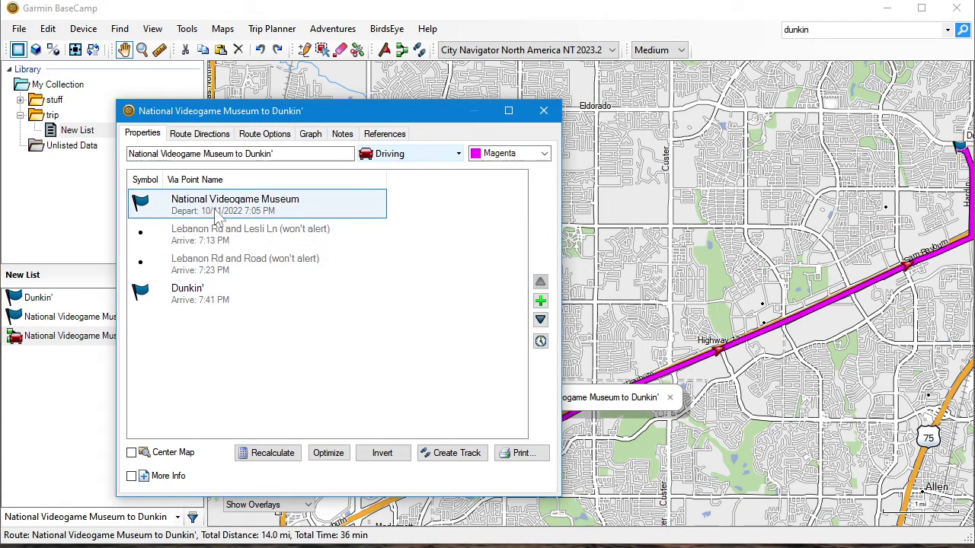
click(543, 110)
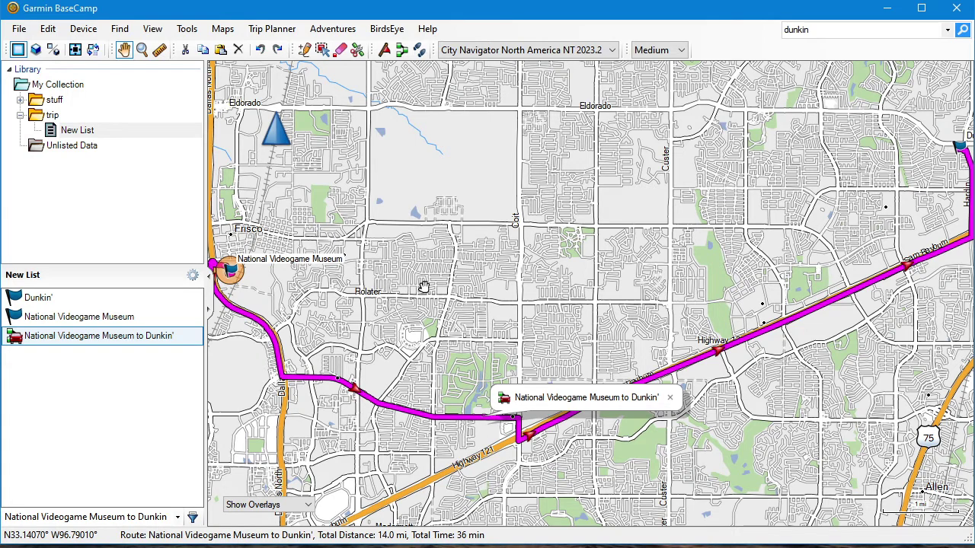
scroll(423, 287, down, 2)
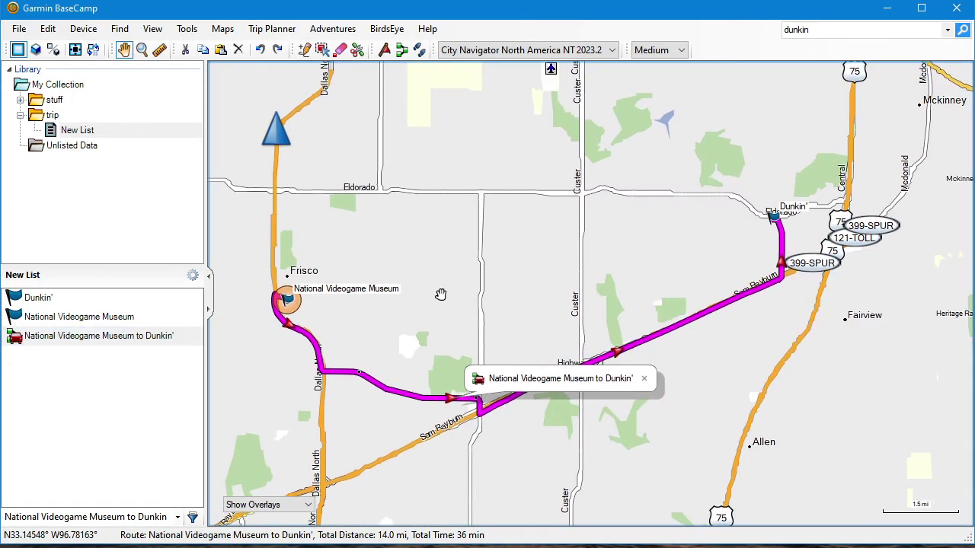